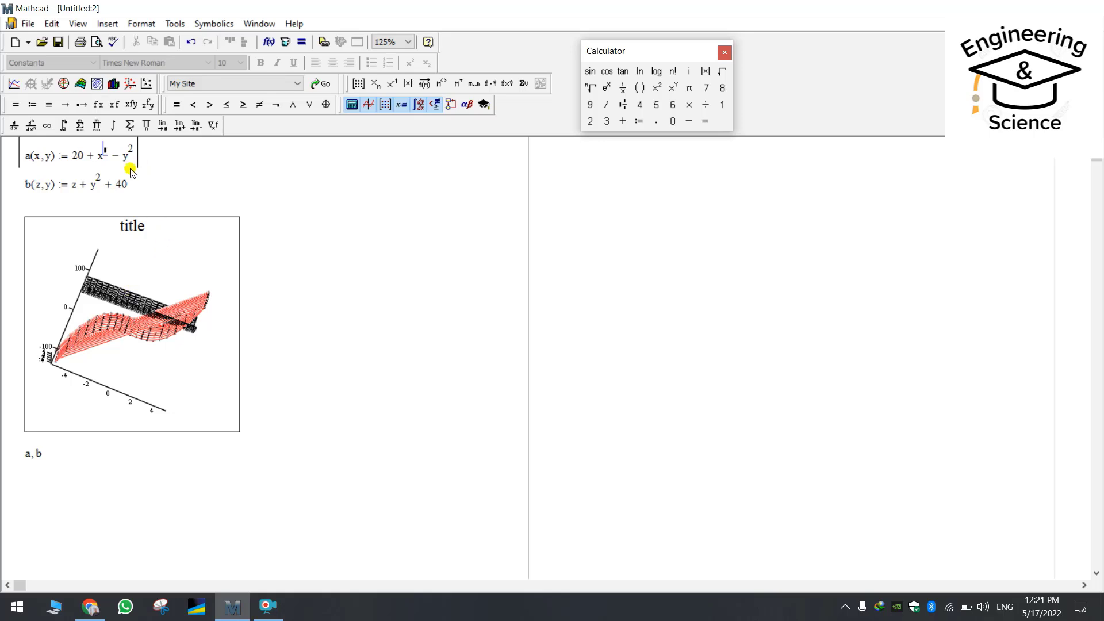
# Step: Try exponent 4 on x in a(x,y), then set it to 2 and rotate the 3D plot
pyautogui.write('4')
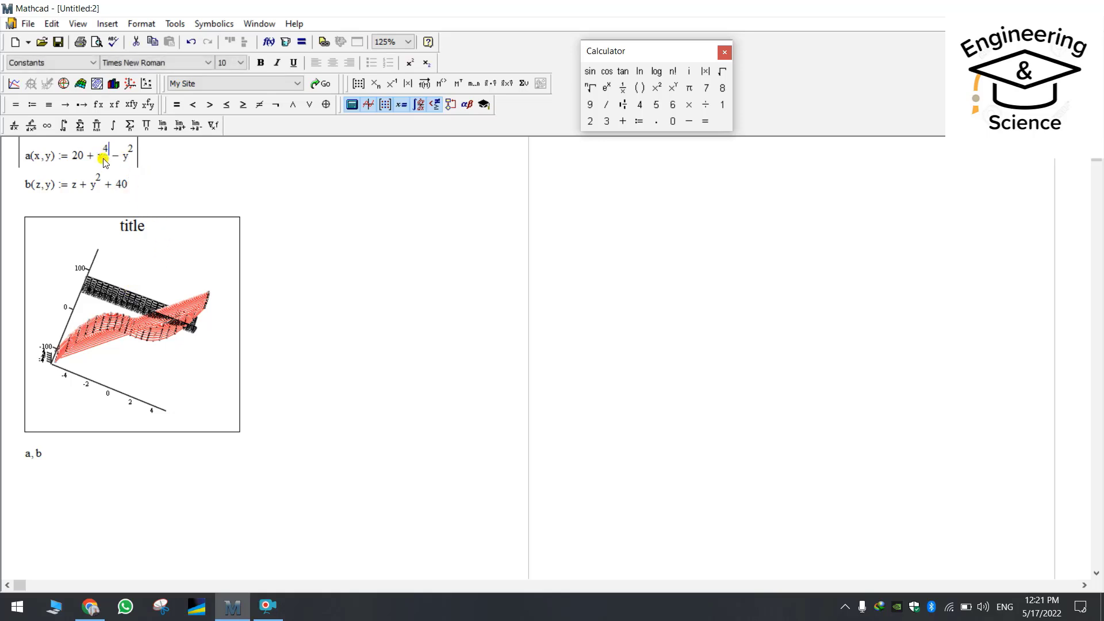
pyautogui.click(299, 374)
pyautogui.moveTo(164, 379); pyautogui.dragTo(180, 313)
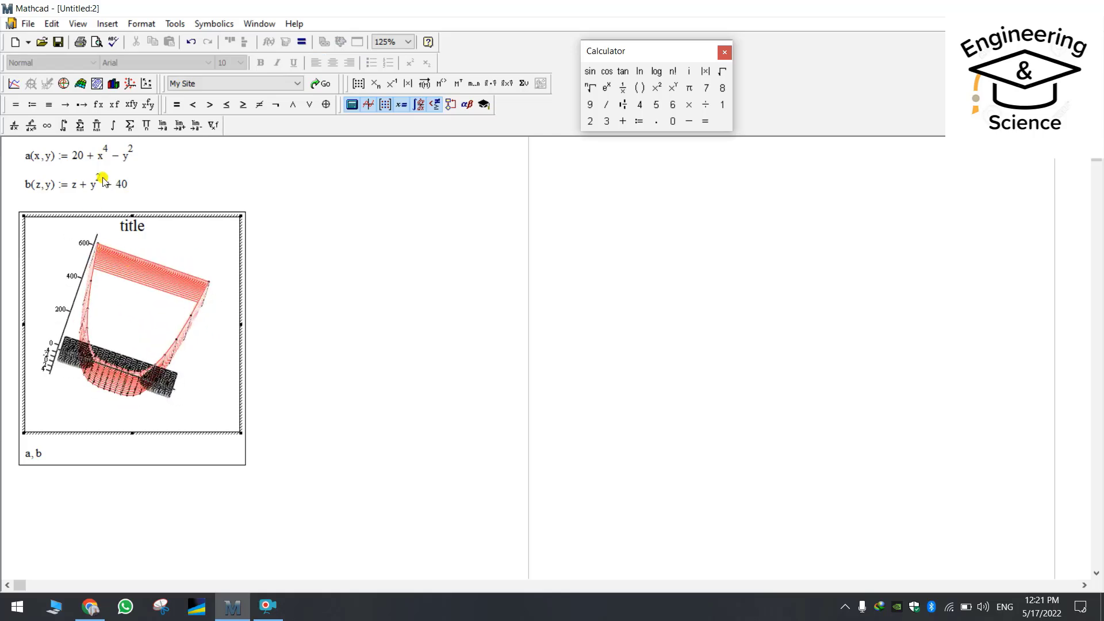
pyautogui.click(106, 151)
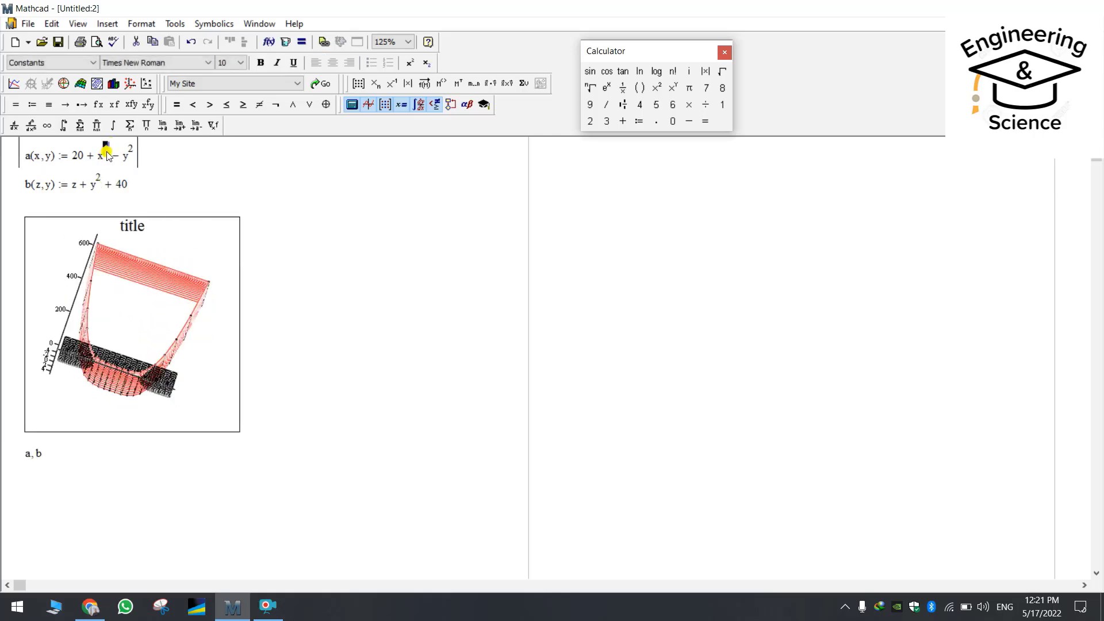
pyautogui.write('2')
pyautogui.click(315, 273)
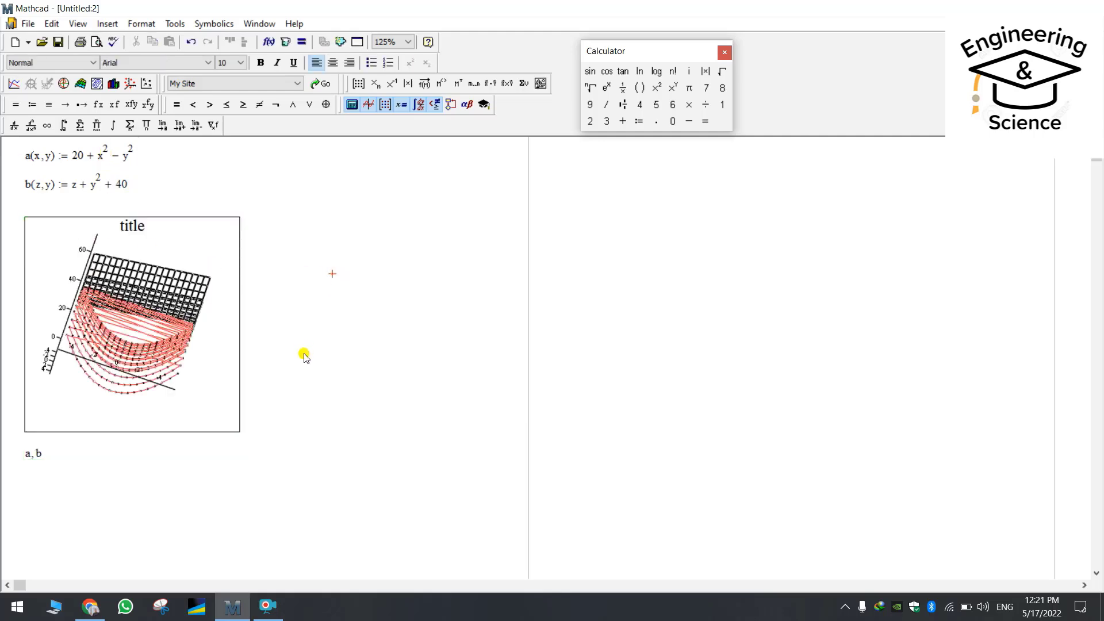
pyautogui.click(167, 382)
pyautogui.moveTo(167, 382); pyautogui.dragTo(316, 408)
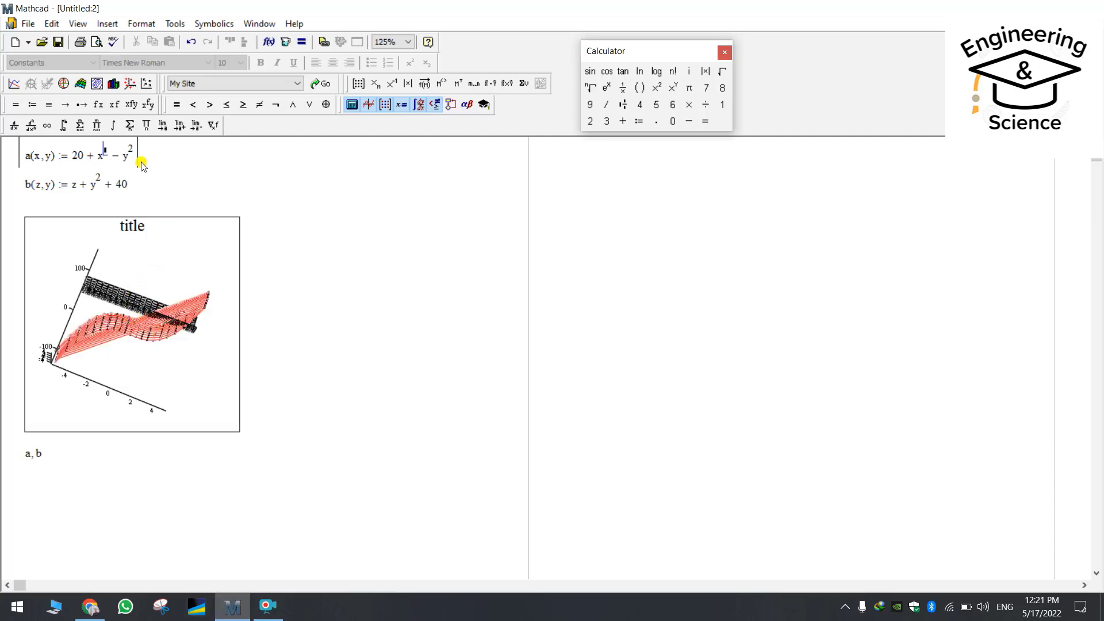
# Step: Change x's exponent to 4 again, rotate the plot, then restore it to x²
pyautogui.write('4')
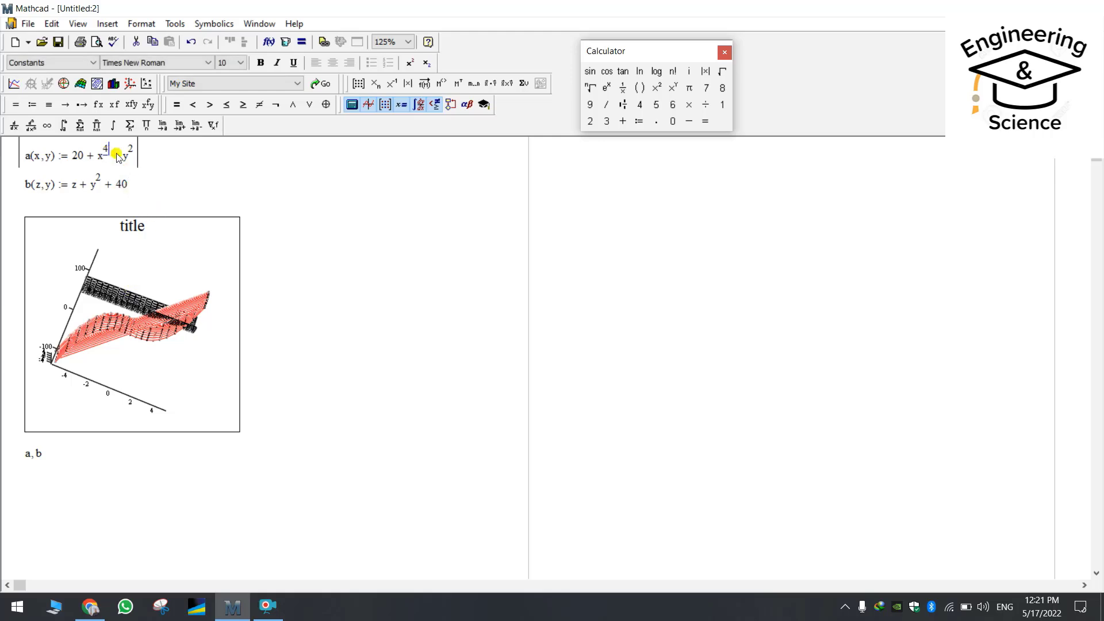
pyautogui.click(310, 382)
pyautogui.moveTo(170, 380); pyautogui.dragTo(180, 314)
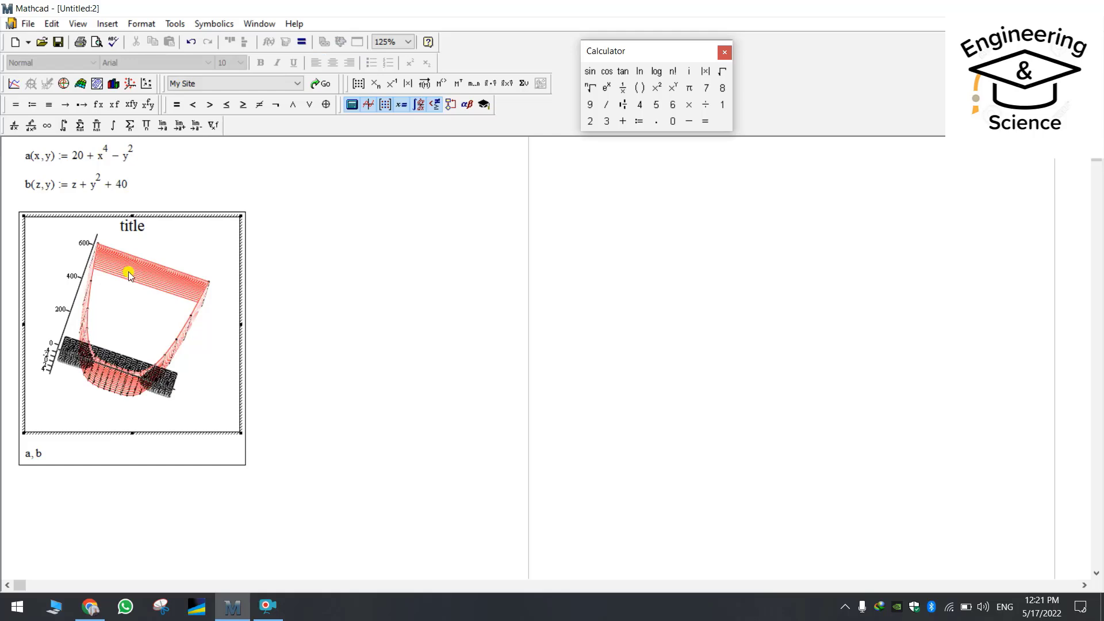
pyautogui.click(106, 153)
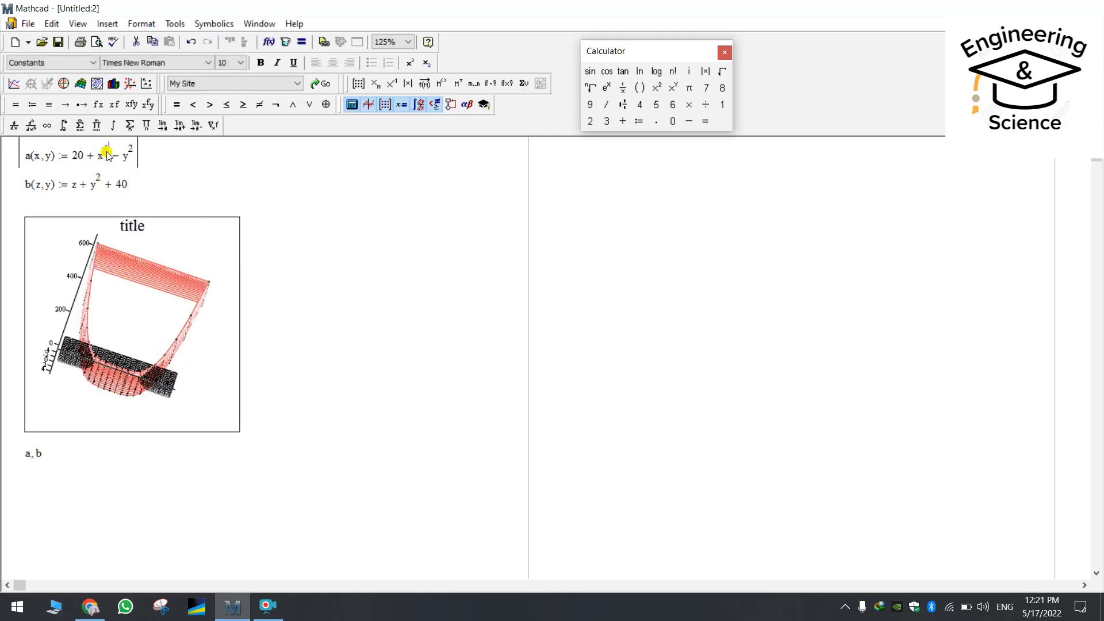
pyautogui.write('2')
pyautogui.click(322, 276)
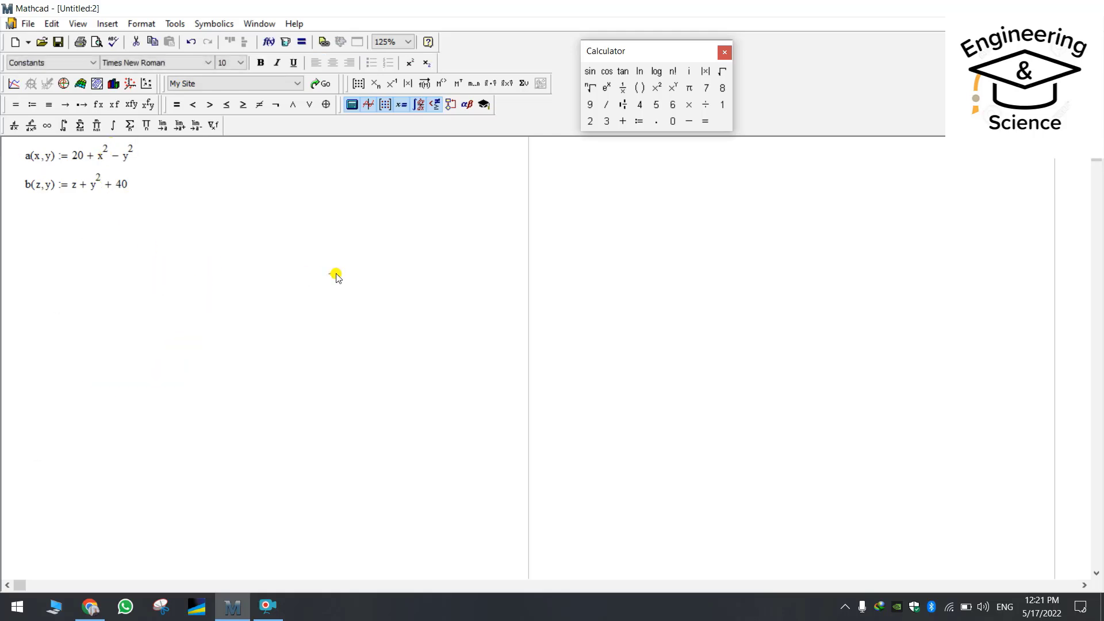
# Step: Start a new definition a(x,y) := using the Definition operator
pyautogui.click(198, 362)
pyautogui.moveTo(213, 487); pyautogui.dragTo(316, 408)
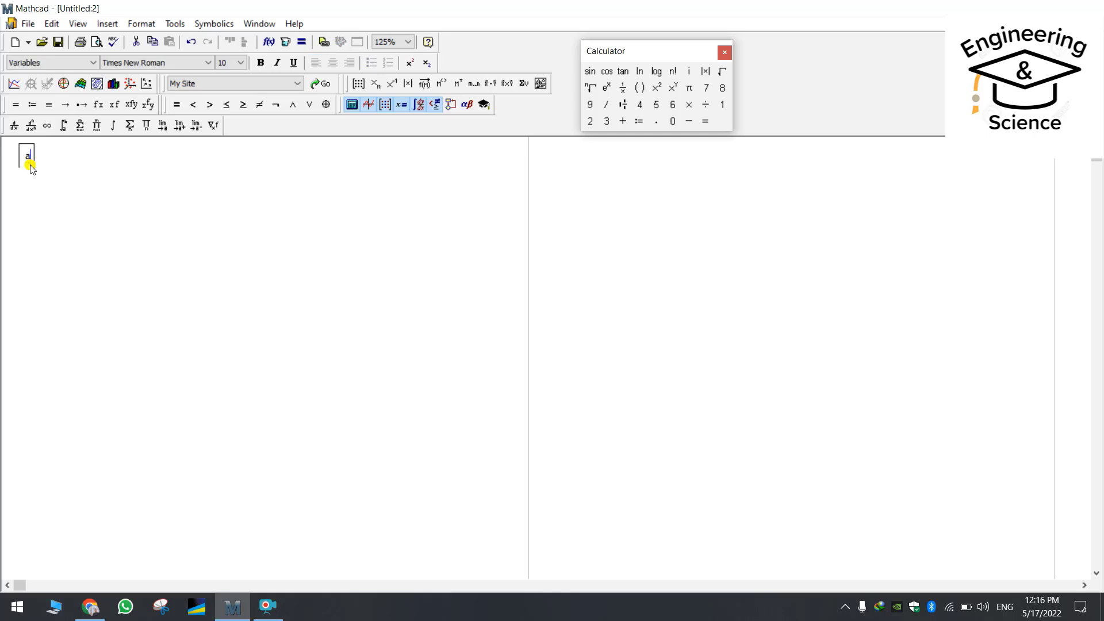
pyautogui.write('(')
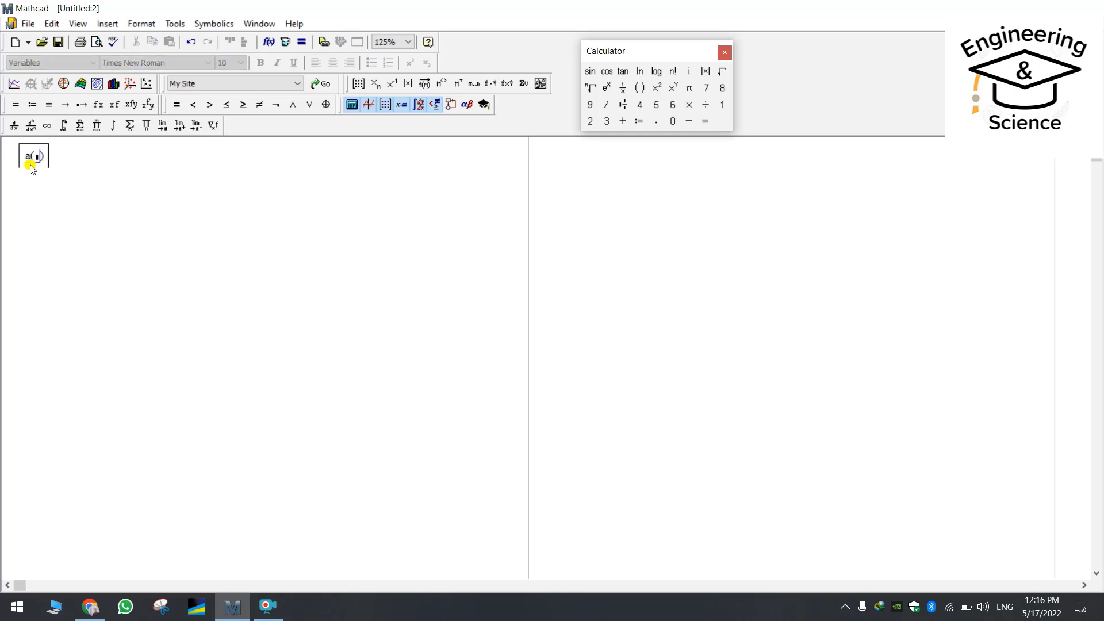
pyautogui.write('x,')
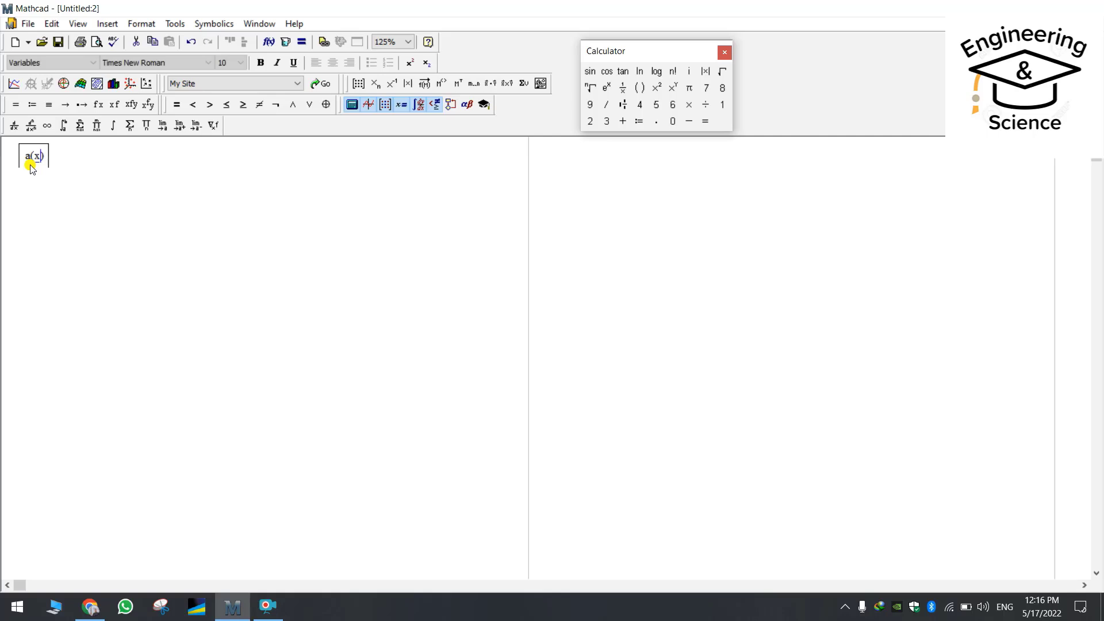
pyautogui.write('y')
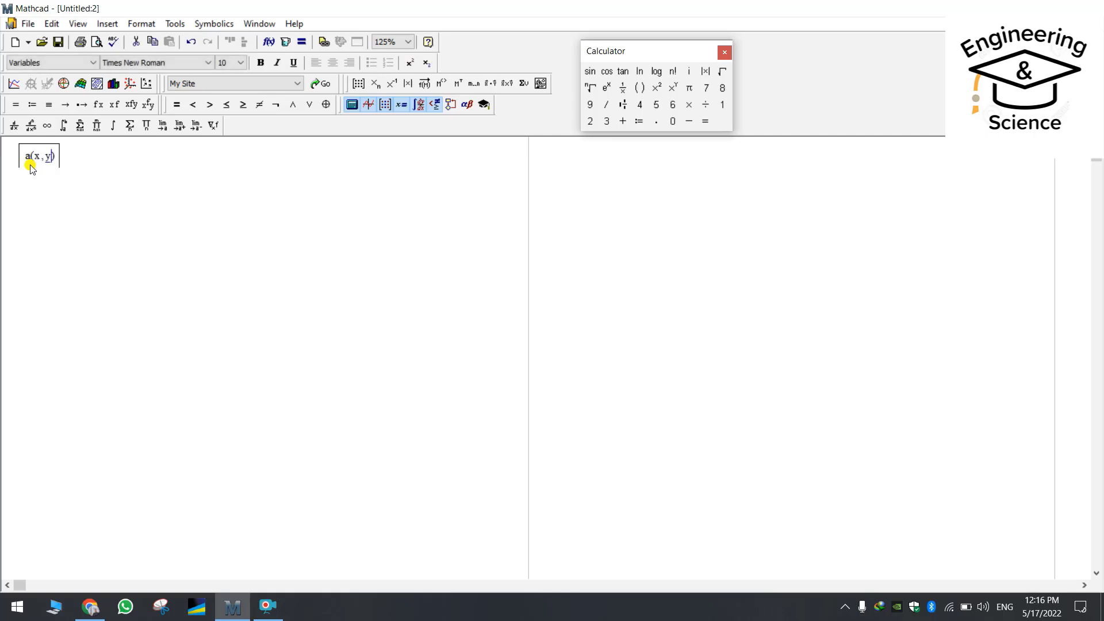
pyautogui.press('space')
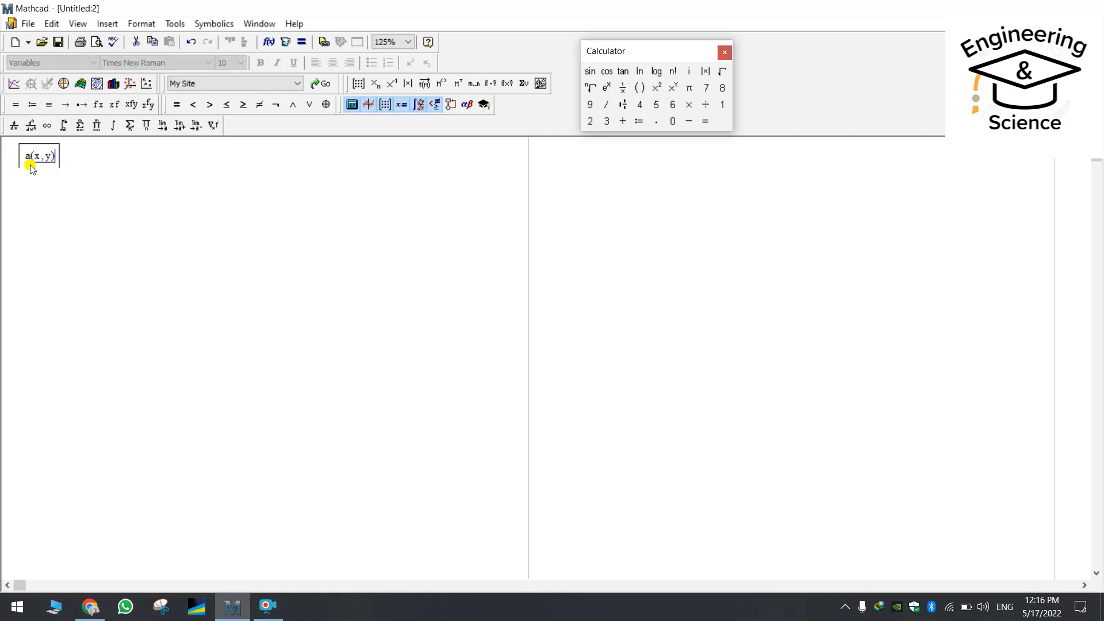
pyautogui.click(32, 107)
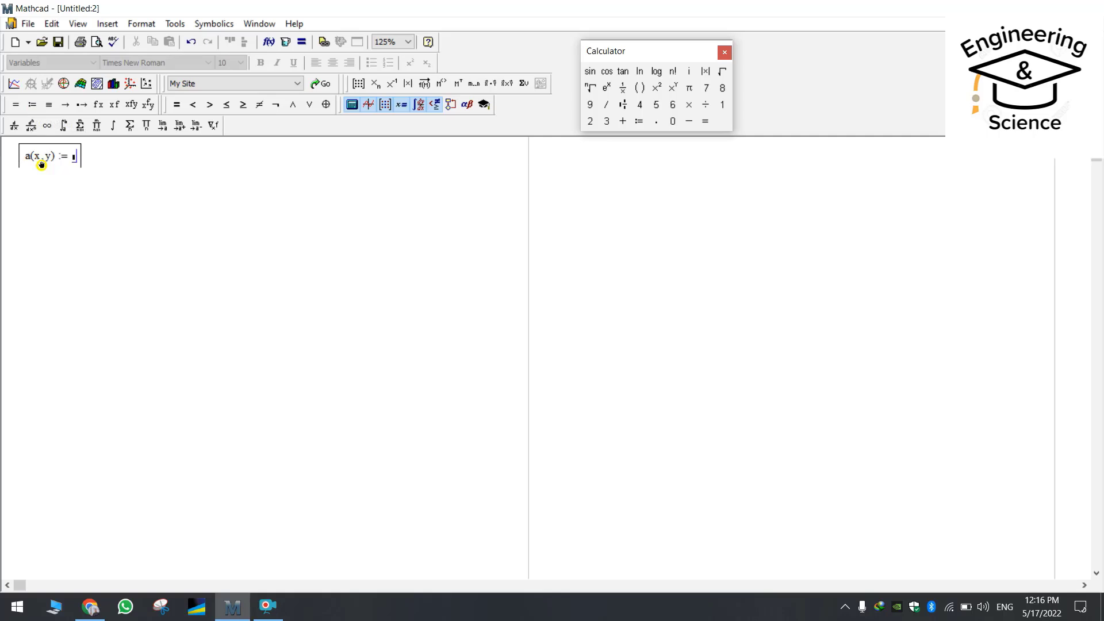
# Step: Fill in the right-hand side as 20 + x³ − y² and finish the definition
pyautogui.click(76, 156)
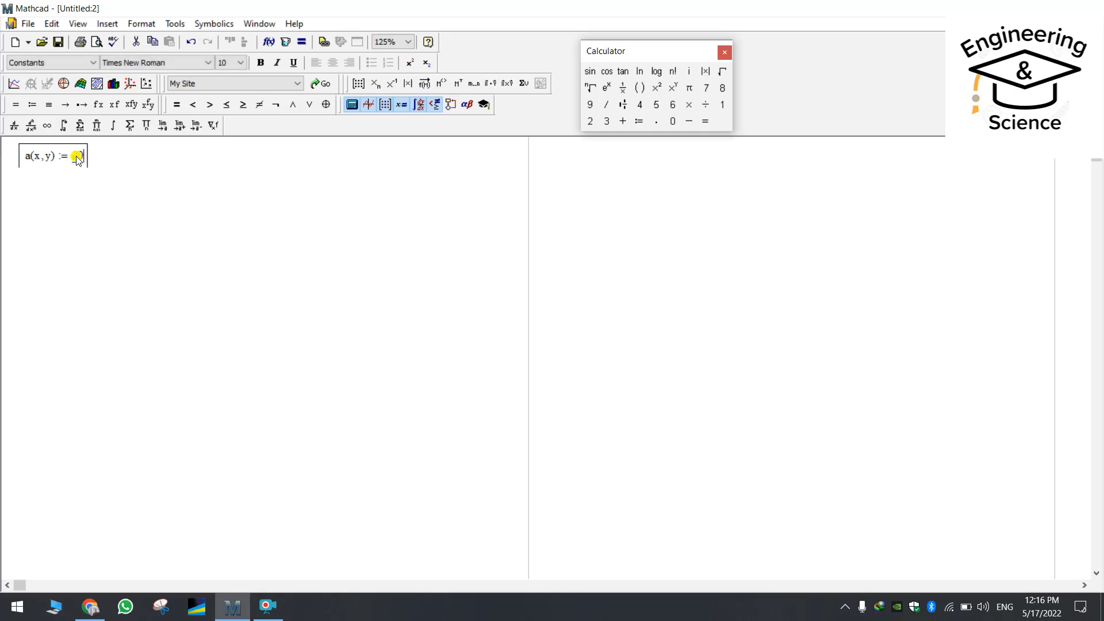
pyautogui.write('+')
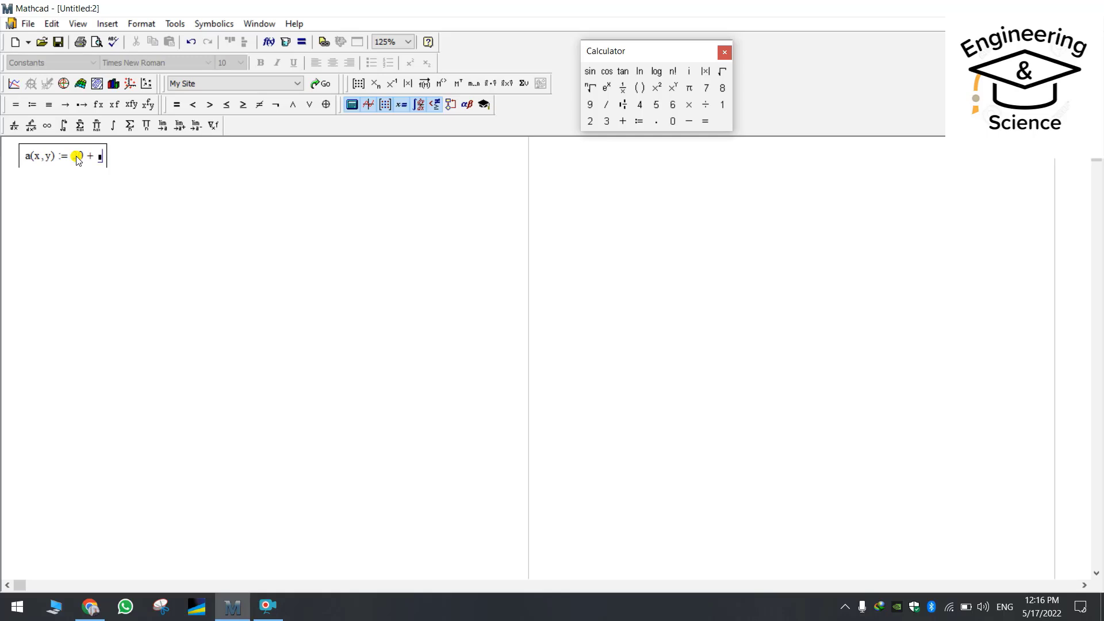
pyautogui.click(76, 156)
pyautogui.write('20')
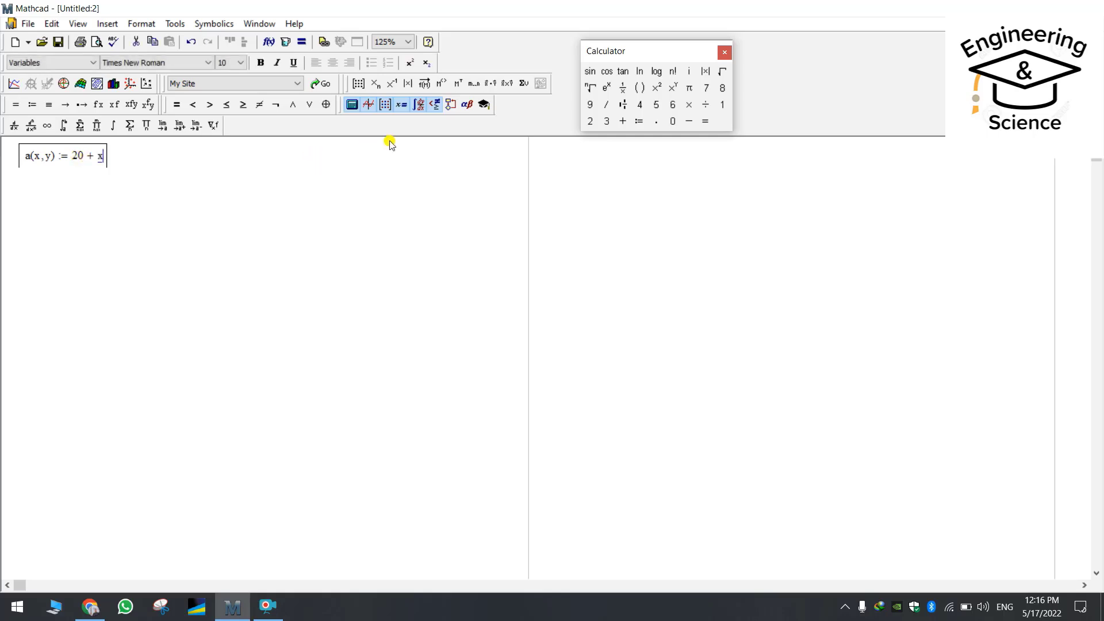
pyautogui.press('Tab')
pyautogui.write('x')
pyautogui.click(673, 88)
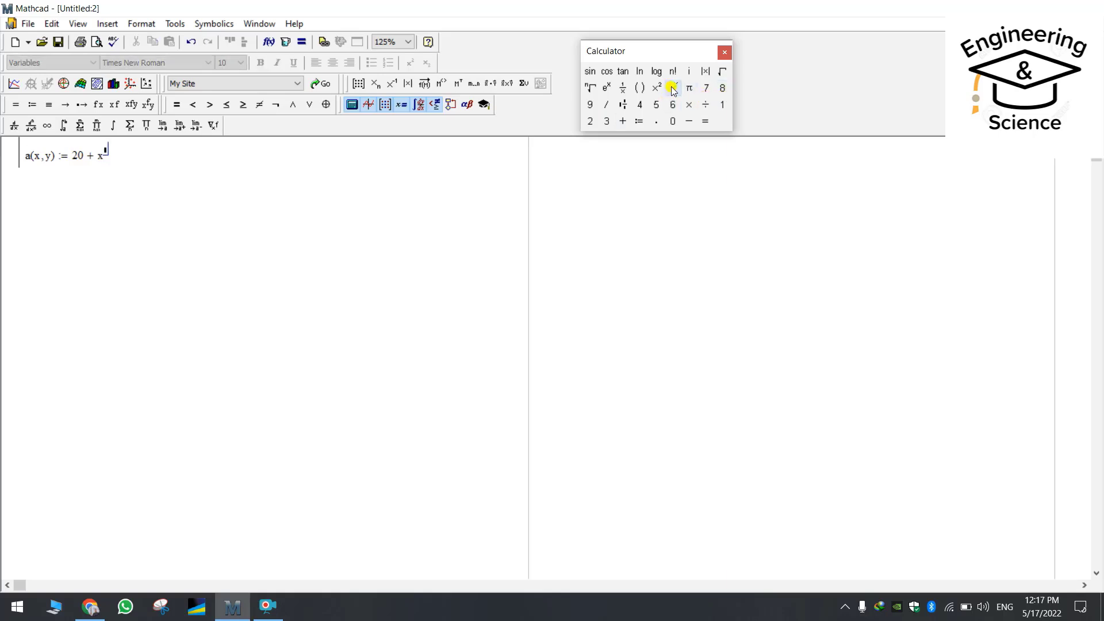
pyautogui.write('3')
pyautogui.press('space')
pyautogui.write('-y')
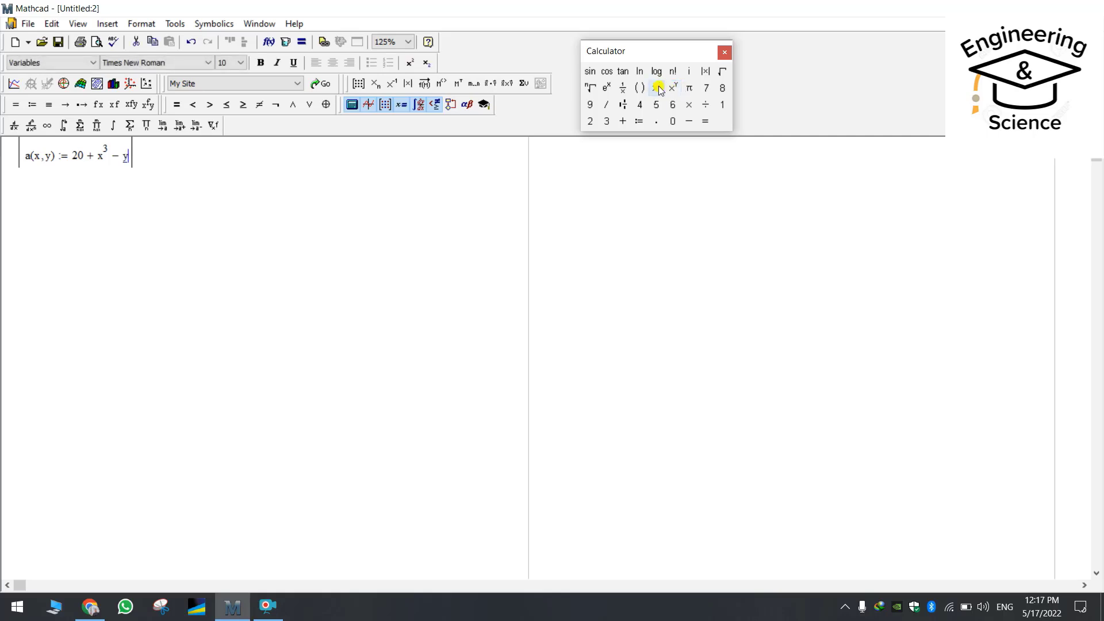
pyautogui.click(658, 88)
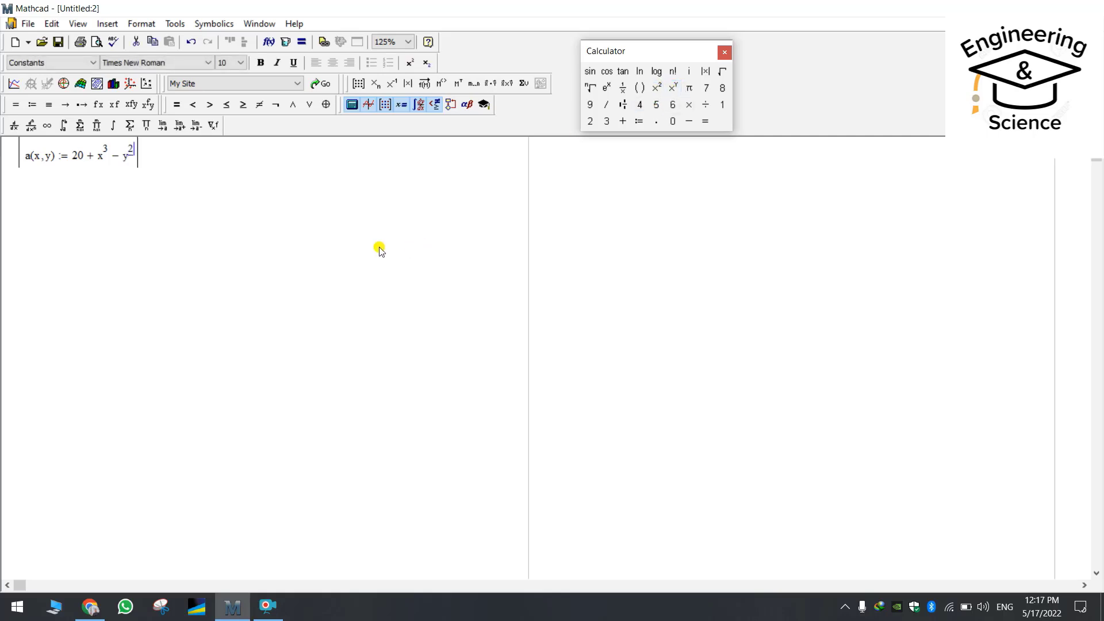
pyautogui.press('Return')
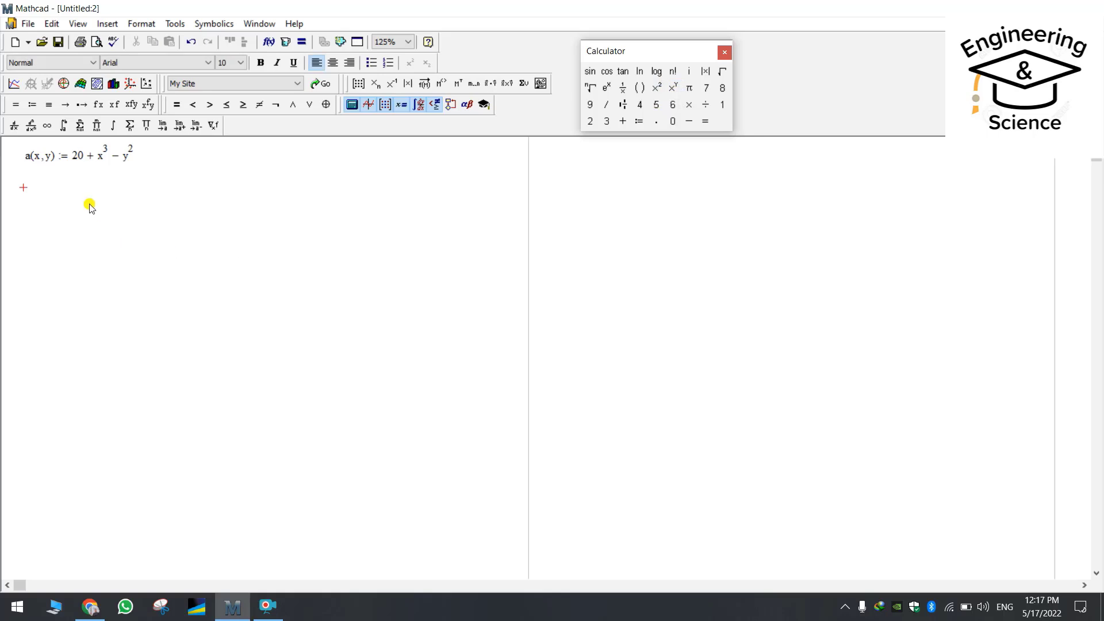
# Step: Enter b(z,y) := z + y² + 40 below the a(x,y) definition
pyautogui.write('b')
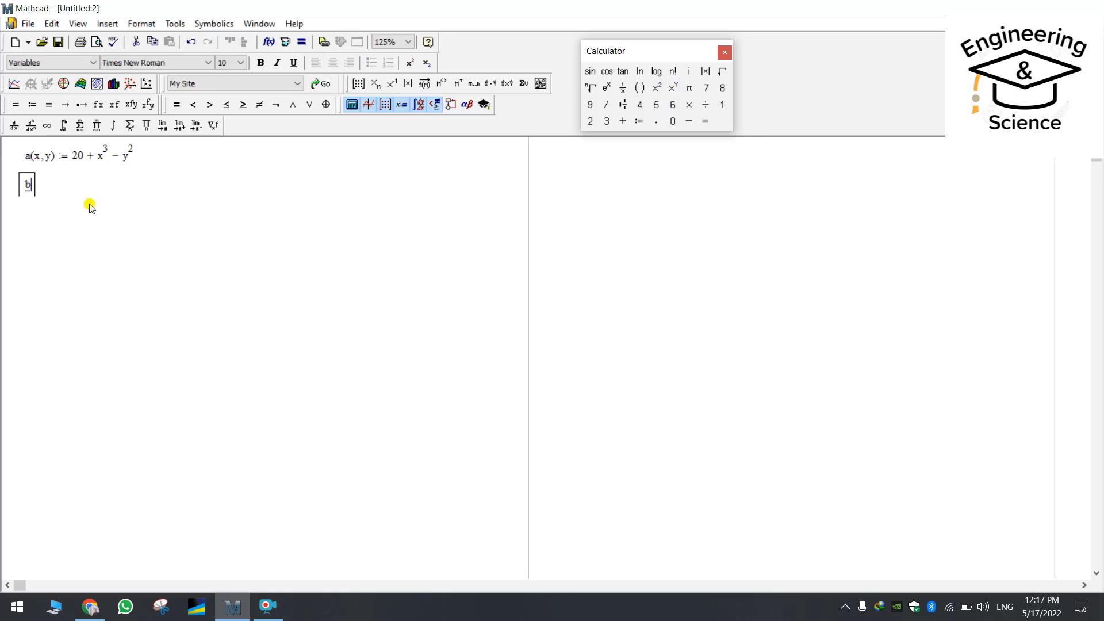
pyautogui.write('(')
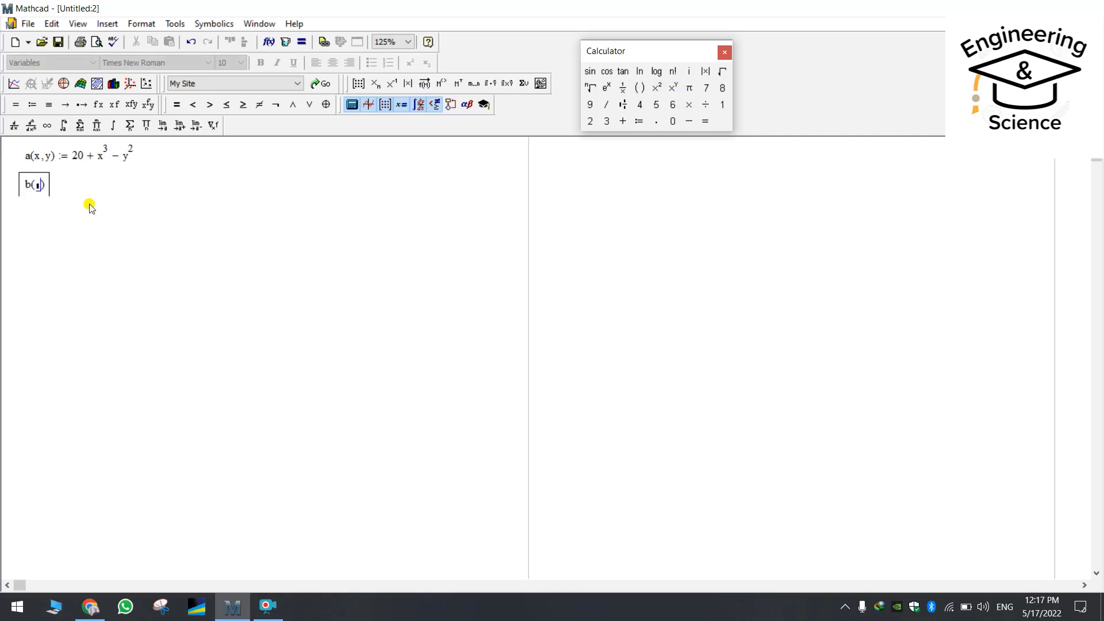
pyautogui.write('z')
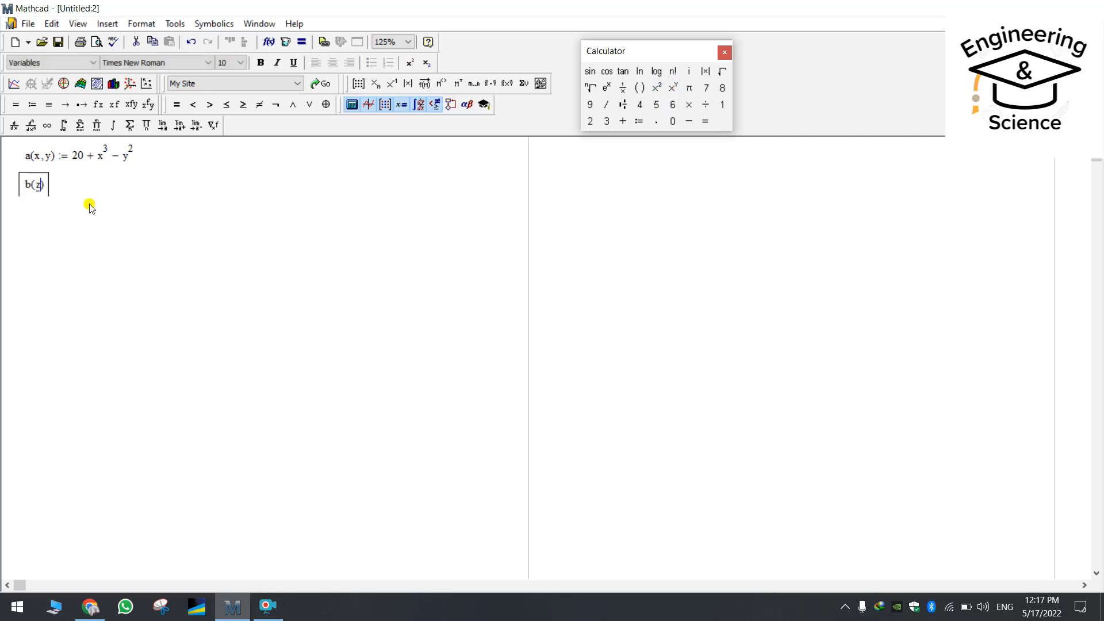
pyautogui.write(',')
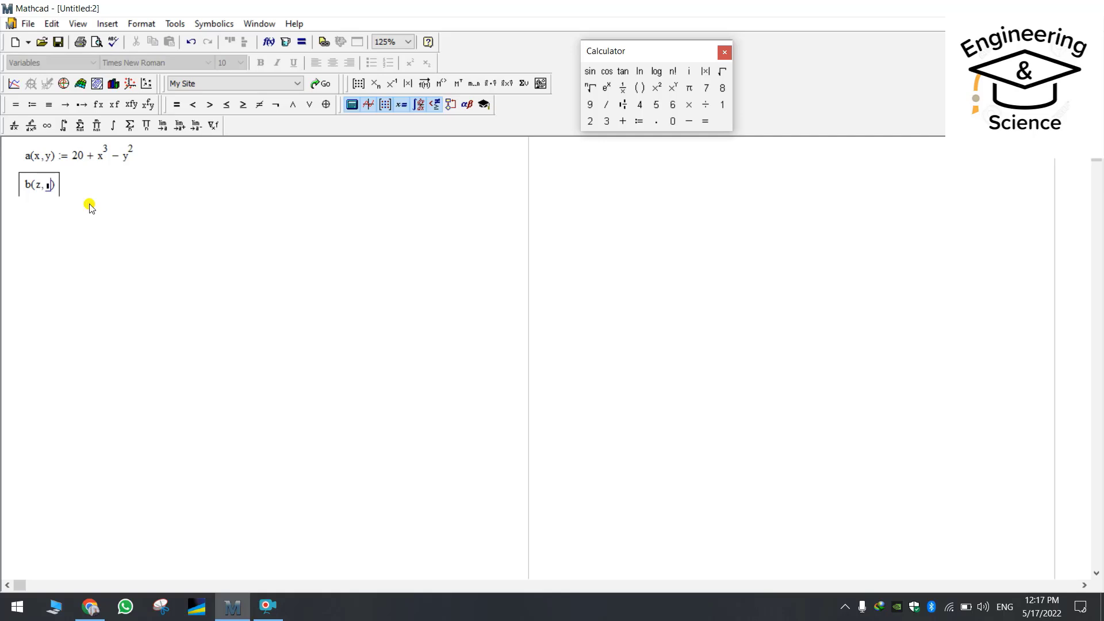
pyautogui.write('y')
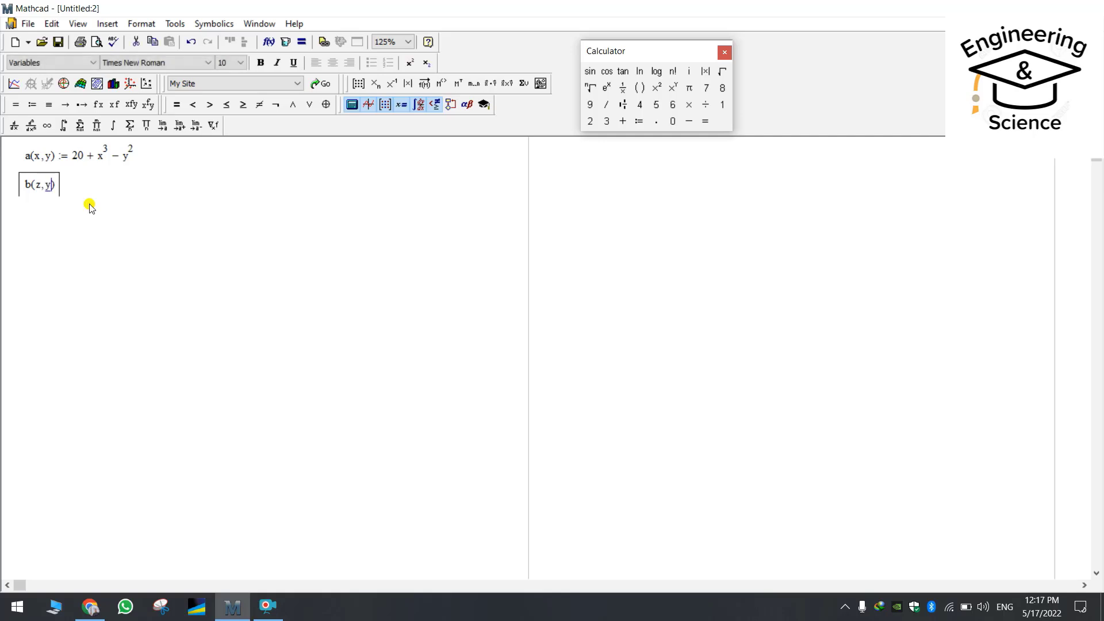
pyautogui.click(29, 107)
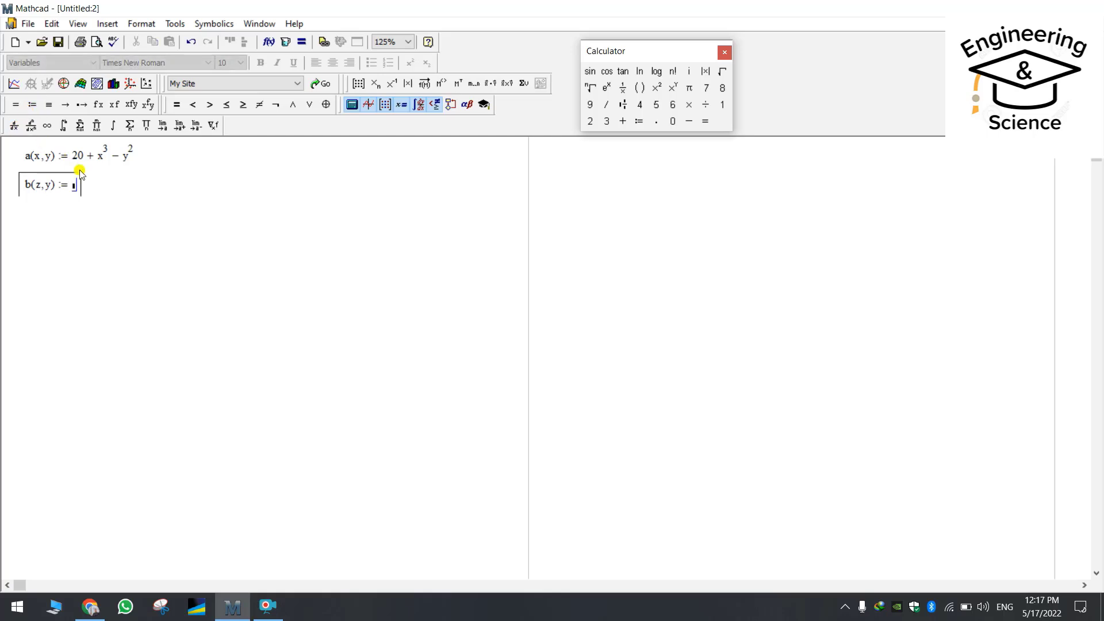
pyautogui.write('z + y')
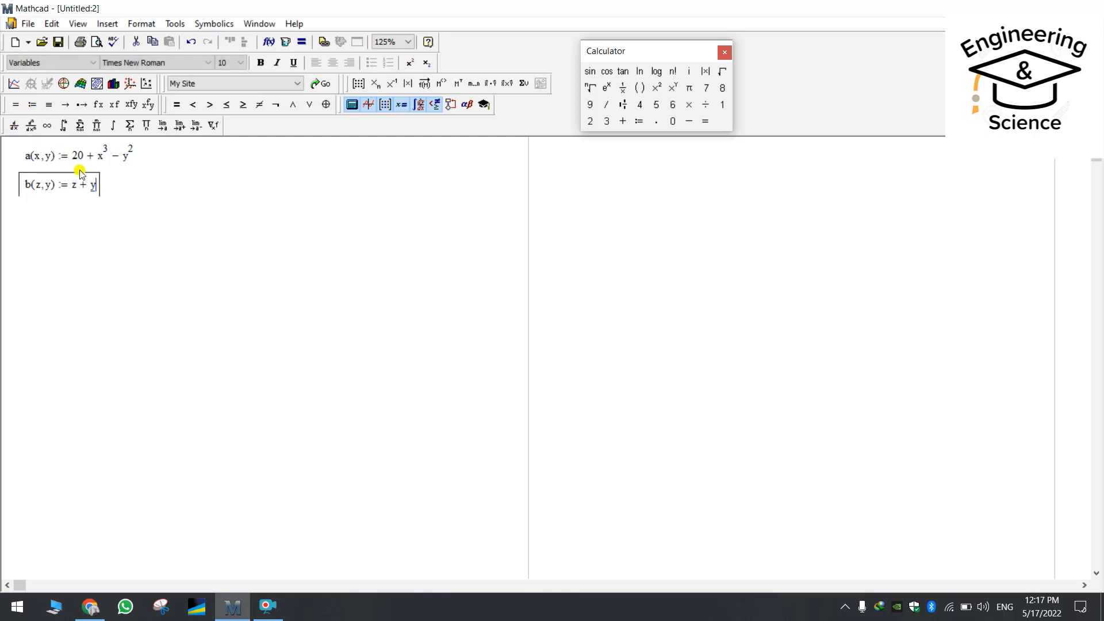
pyautogui.click(657, 87)
pyautogui.press('space')
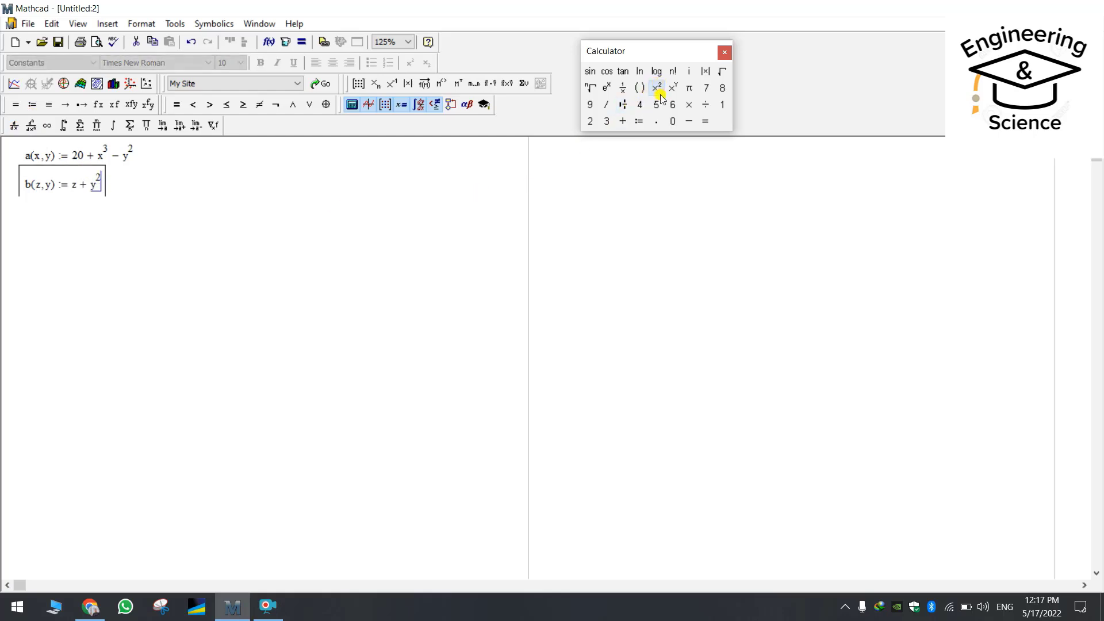
pyautogui.press('space')
pyautogui.write('+ 40')
pyautogui.press('Return')
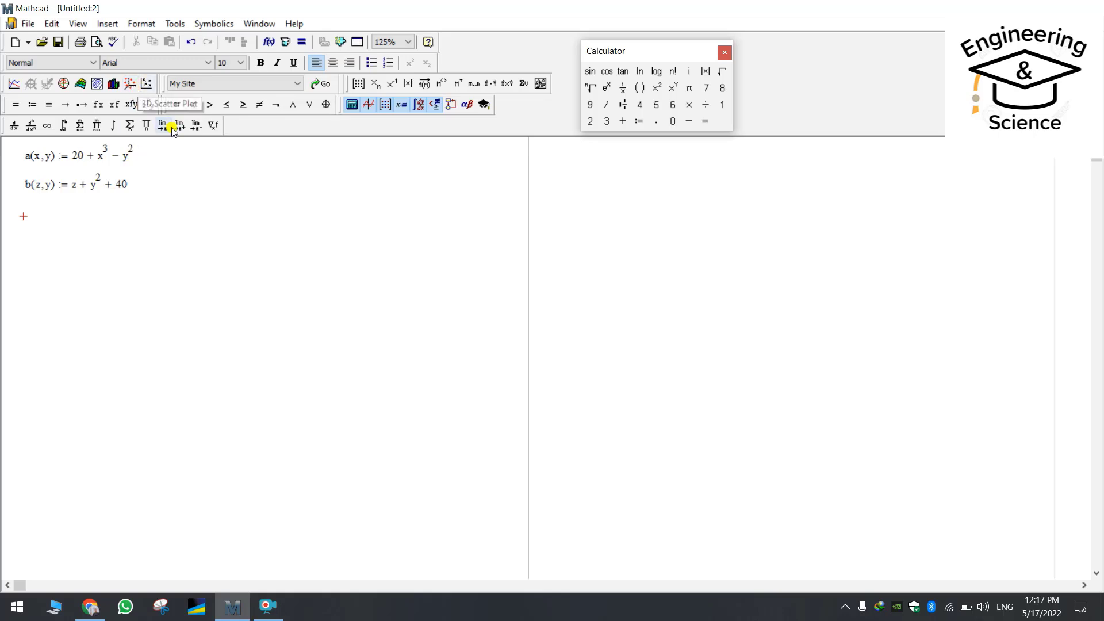
# Step: Insert a 3D scatter plot below b(z,y) and select its empty function placeholder
pyautogui.click(130, 84)
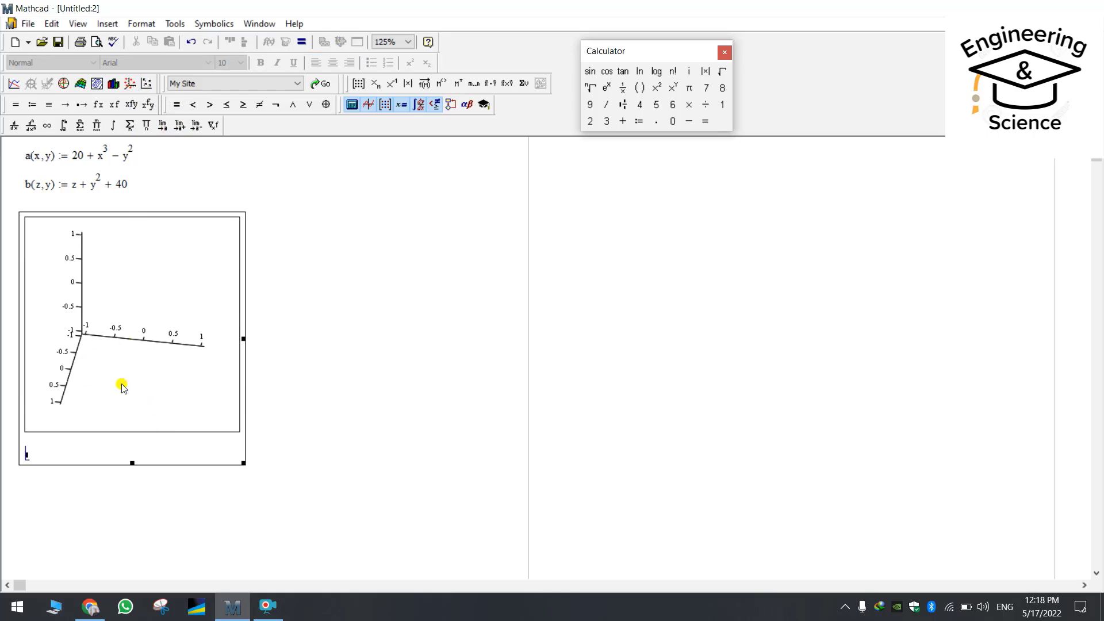
pyautogui.moveTo(167, 208); pyautogui.dragTo(168, 214)
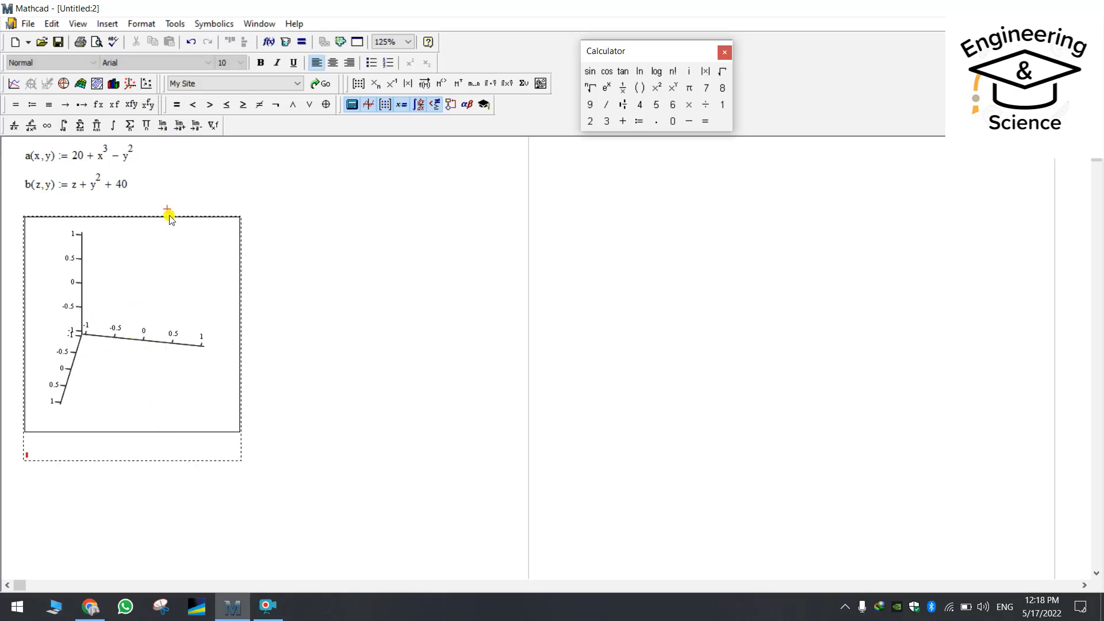
pyautogui.click(26, 458)
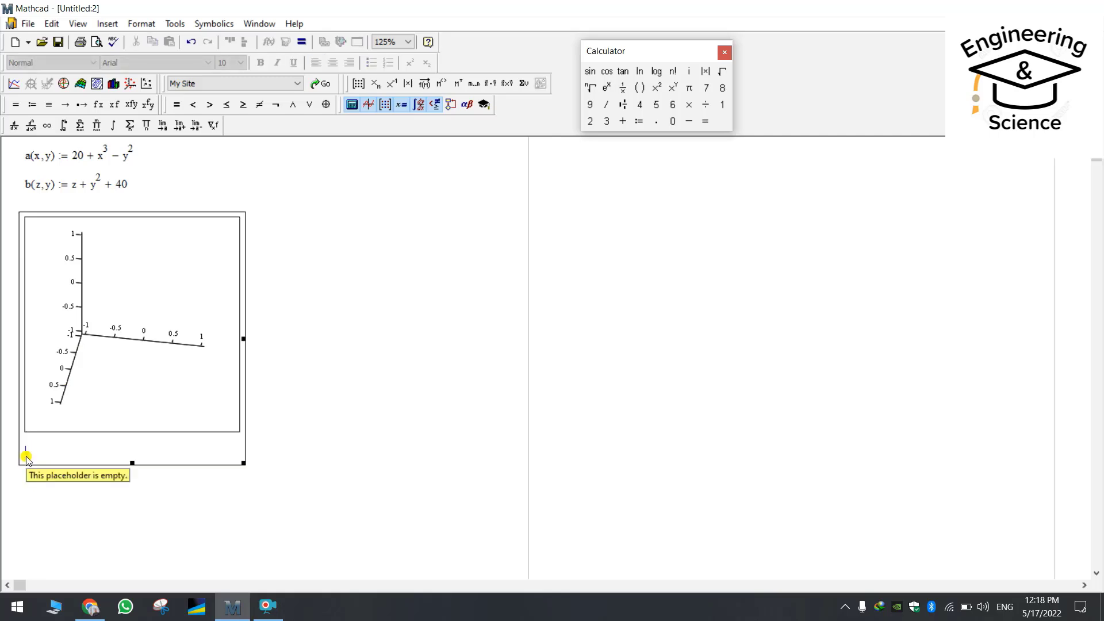
# Step: Enter a in the plot's placeholder and rotate the dotted surface to reveal its curve
pyautogui.click(26, 458)
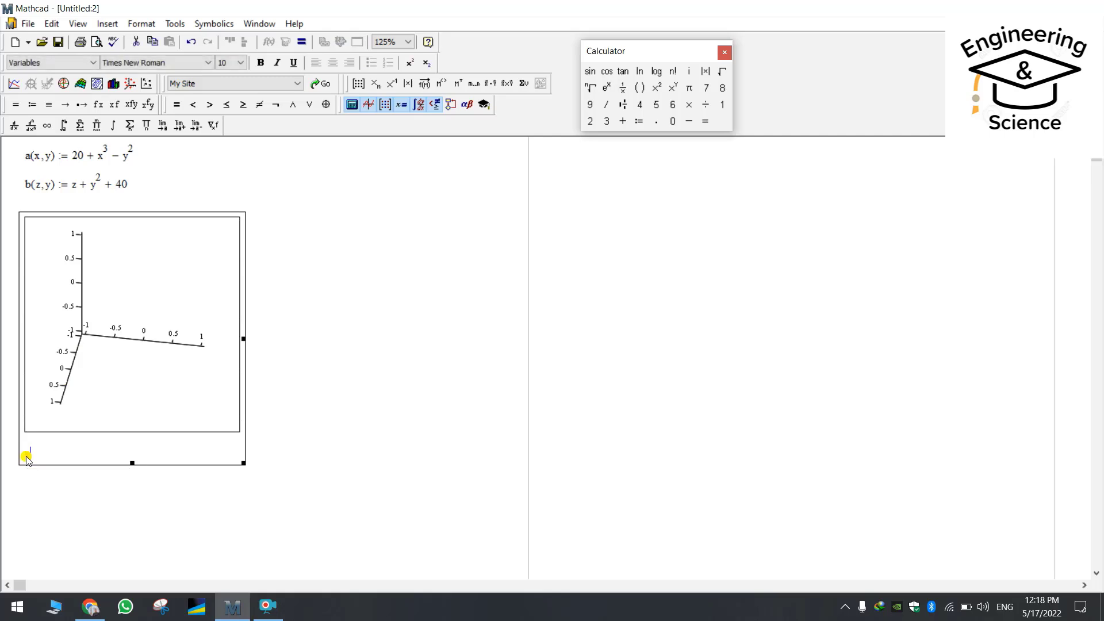
pyautogui.write('a')
pyautogui.press('Return')
pyautogui.click(138, 317)
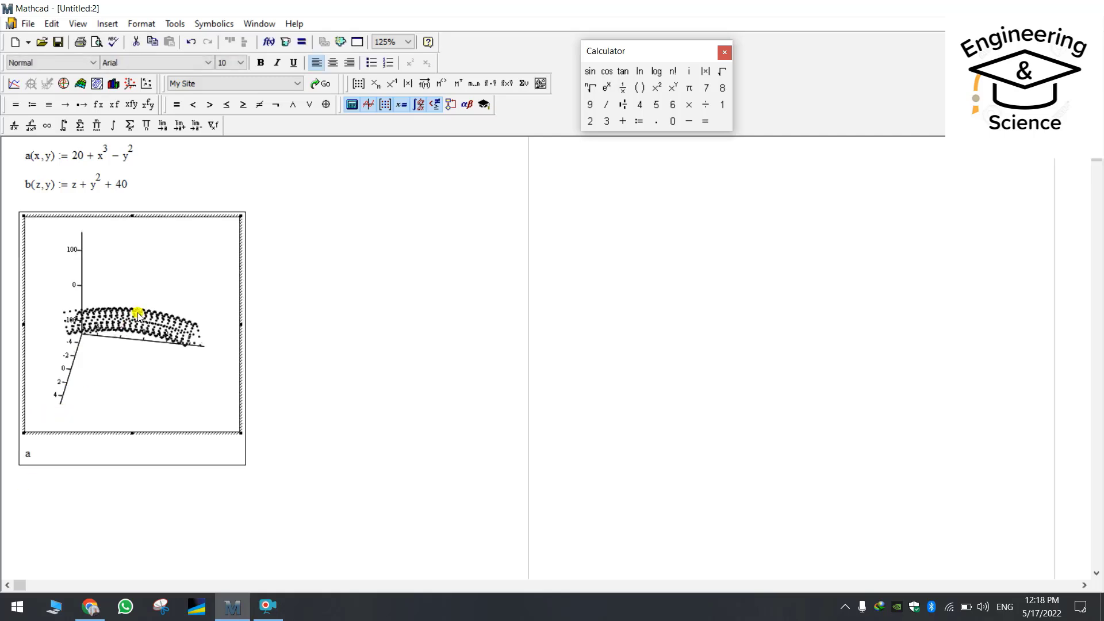
pyautogui.moveTo(138, 316); pyautogui.dragTo(50, 350)
pyautogui.moveTo(209, 374); pyautogui.dragTo(220, 347)
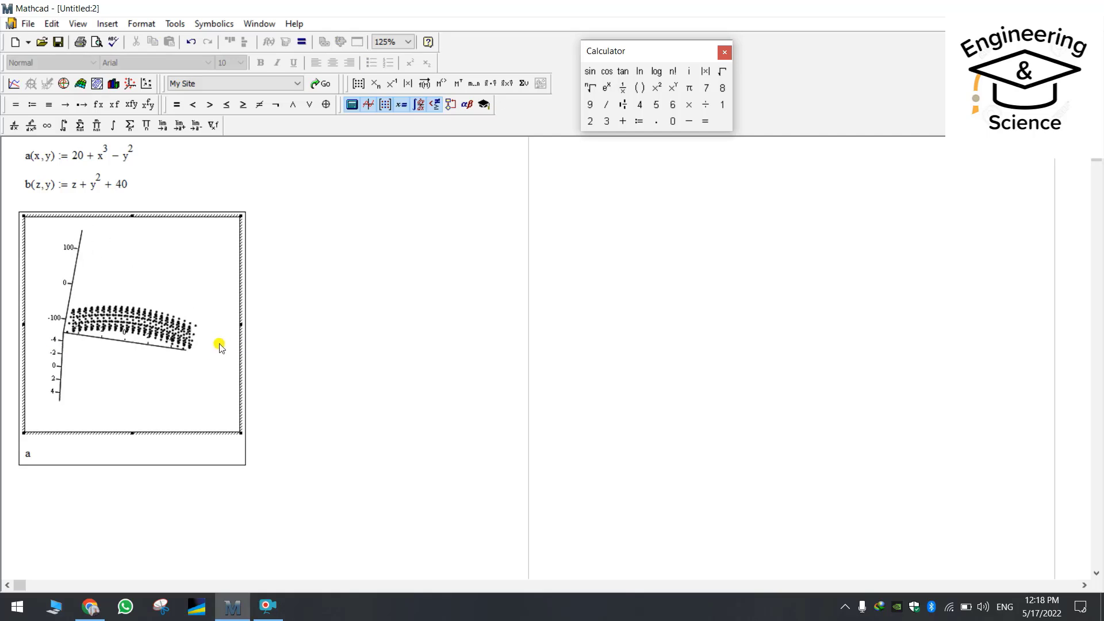
pyautogui.moveTo(49, 357); pyautogui.dragTo(180, 370)
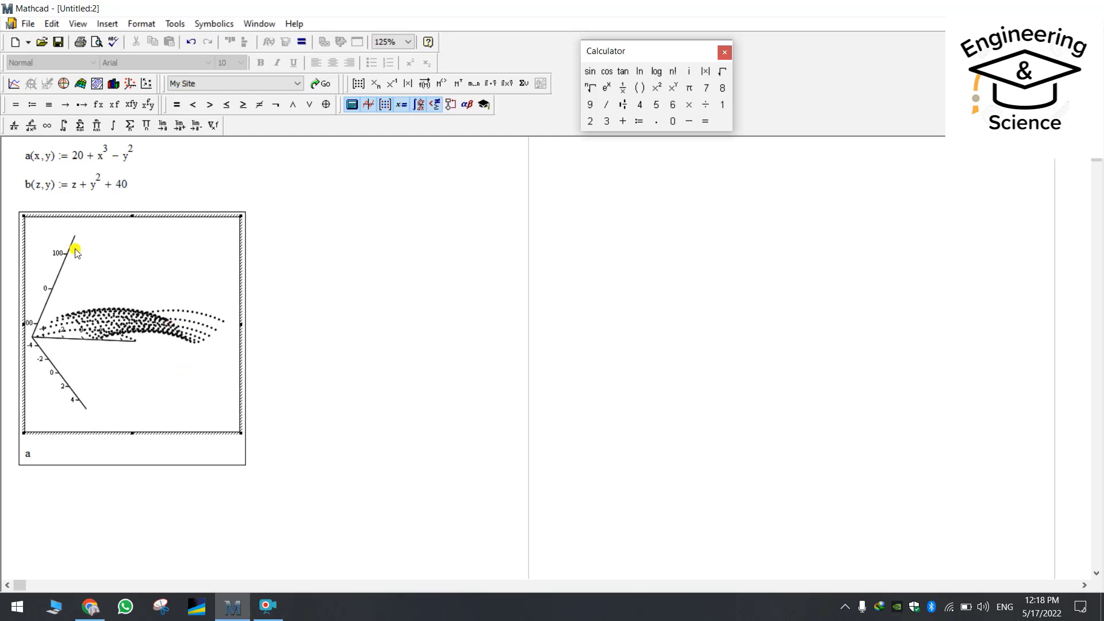
pyautogui.moveTo(76, 369); pyautogui.dragTo(205, 360)
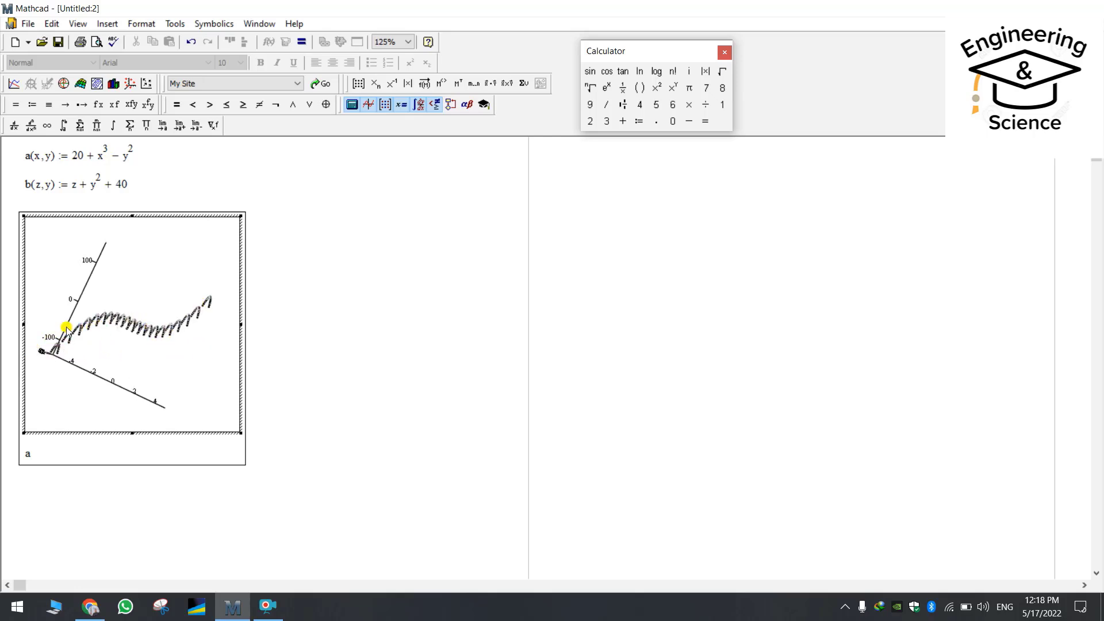
pyautogui.moveTo(205, 339); pyautogui.dragTo(96, 355)
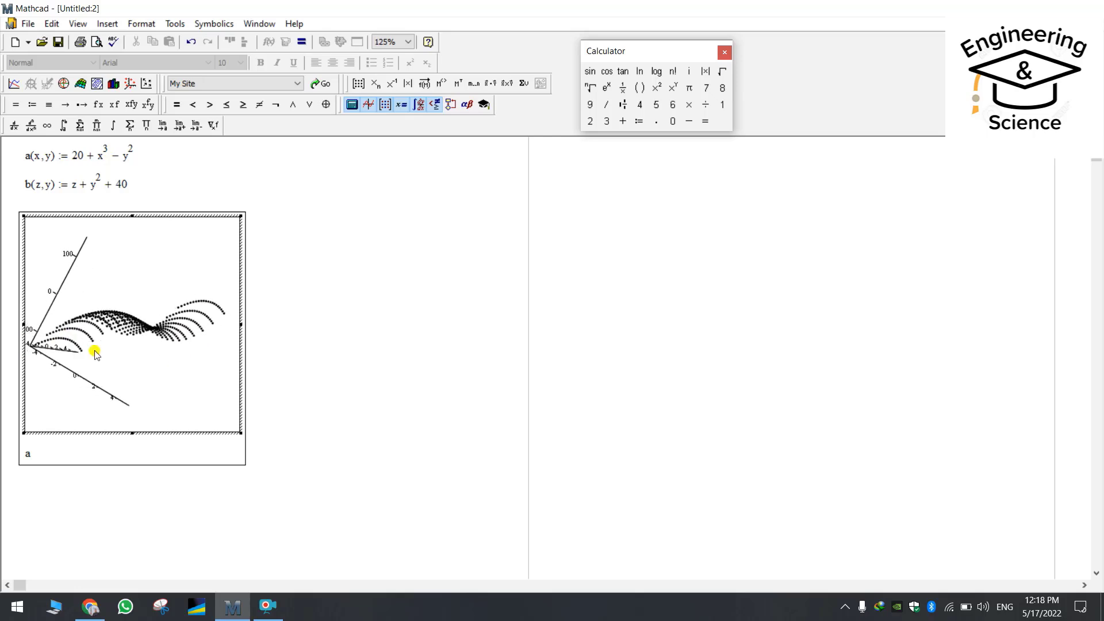
pyautogui.moveTo(175, 344); pyautogui.dragTo(123, 341)
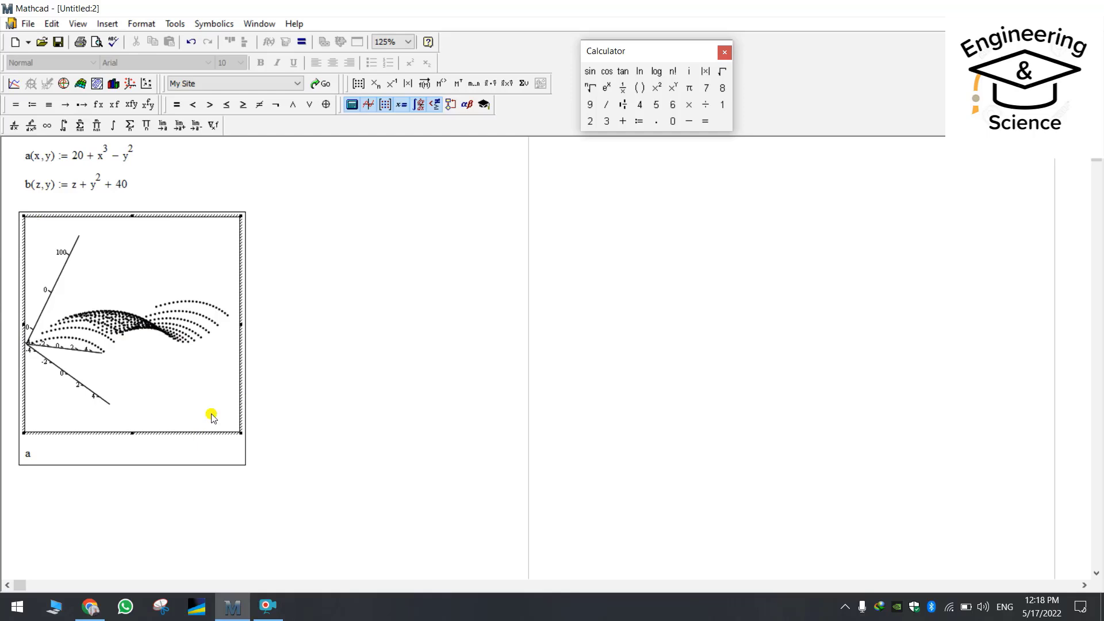
# Step: Change the plot's function label to 'a, b' and orbit to compare both surfaces
pyautogui.click(25, 454)
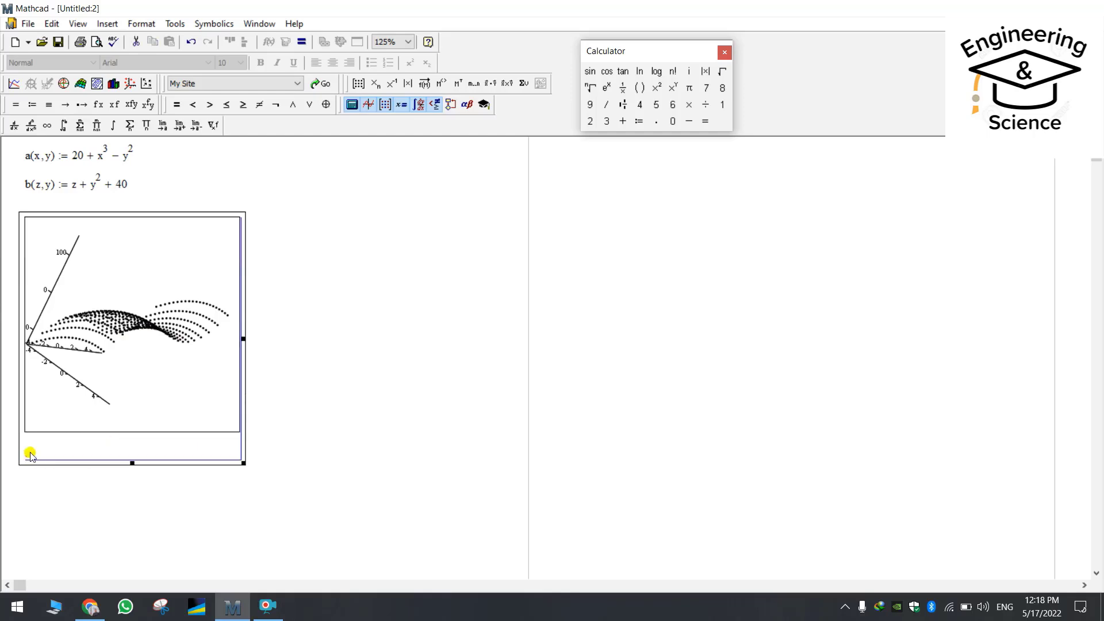
pyautogui.click(31, 456)
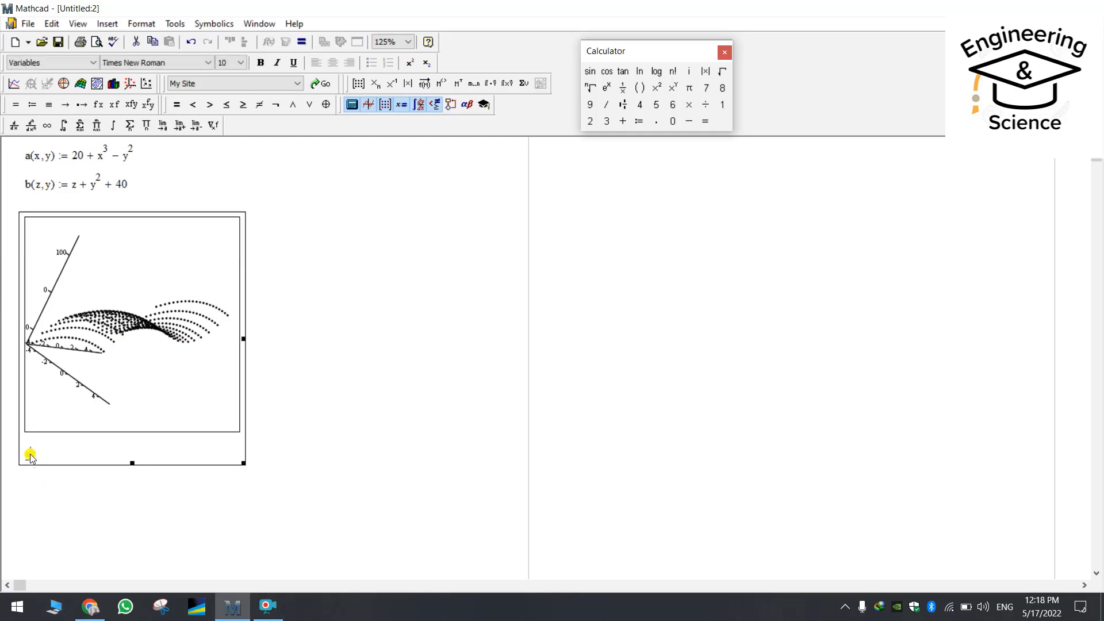
pyautogui.write('a')
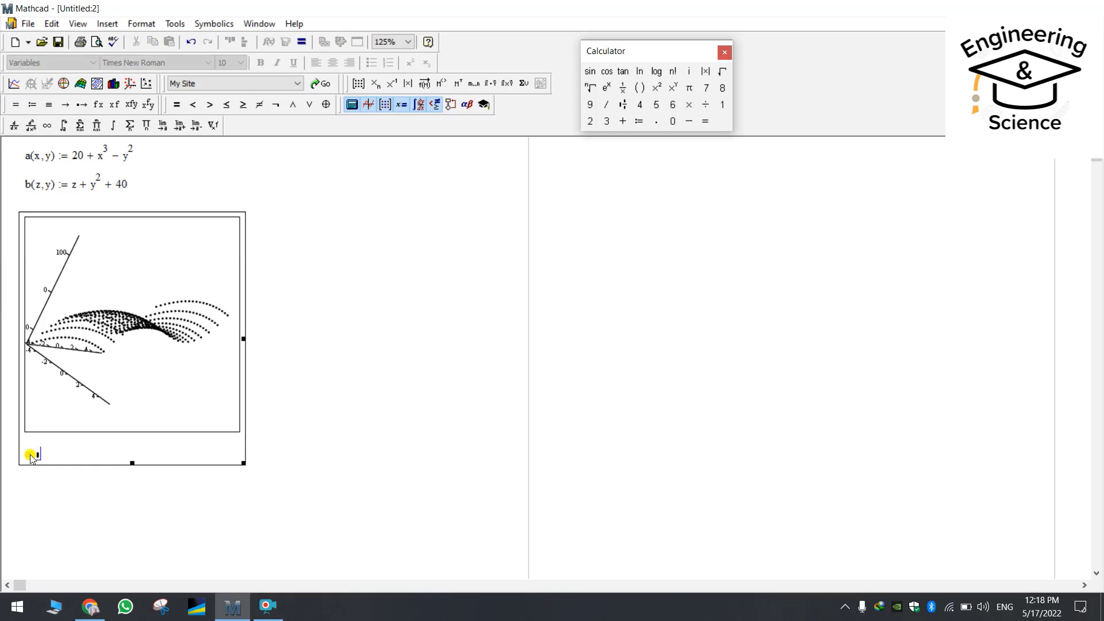
pyautogui.write(', b')
pyautogui.press('Return')
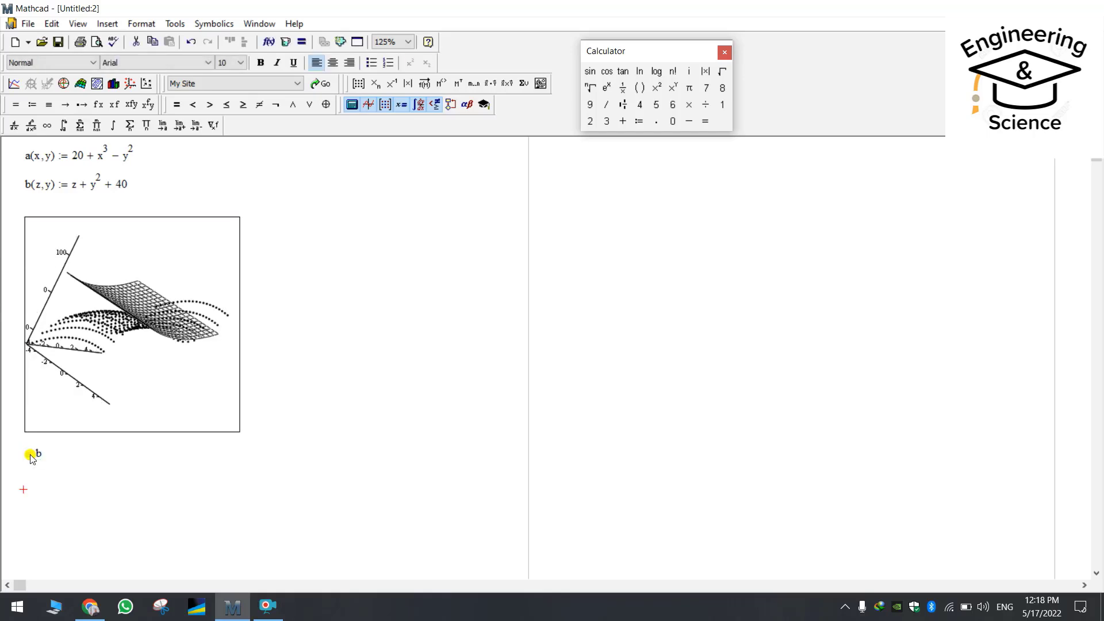
pyautogui.moveTo(189, 350)
pyautogui.mouseDown()
pyautogui.moveTo(172, 365)
pyautogui.moveTo(69, 345)
pyautogui.moveTo(256, 285)
pyautogui.moveTo(185, 313)
pyautogui.moveTo(161, 358)
pyautogui.moveTo(105, 359)
pyautogui.moveTo(46, 415)
pyautogui.moveTo(92, 313)
pyautogui.moveTo(153, 389)
pyautogui.moveTo(185, 370)
pyautogui.moveTo(212, 321)
pyautogui.mouseUp()
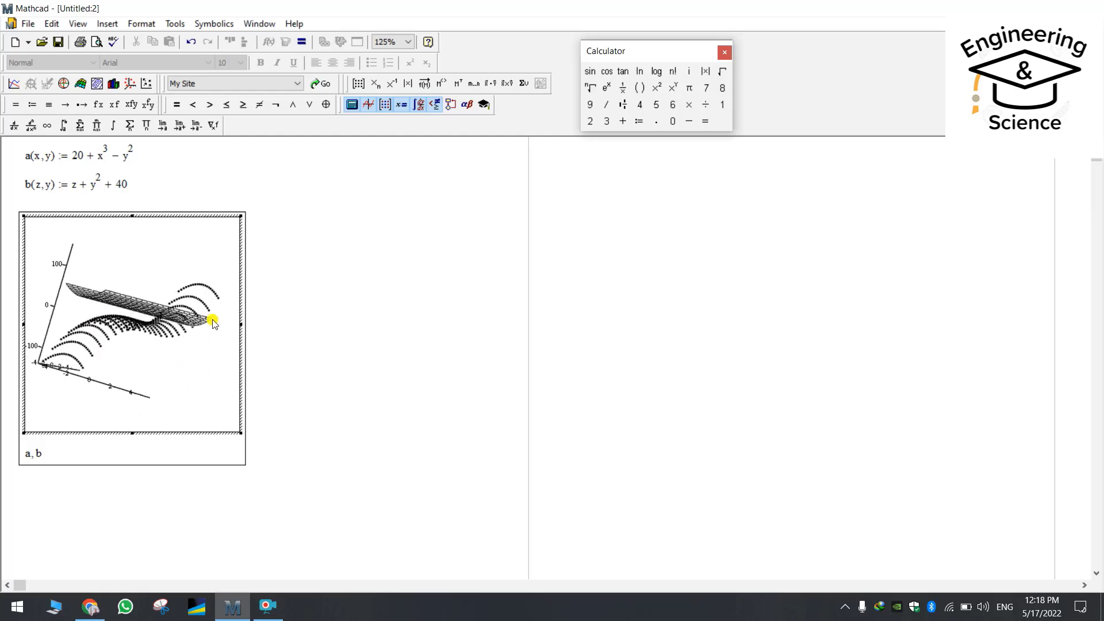
pyautogui.moveTo(80, 351); pyautogui.dragTo(153, 290)
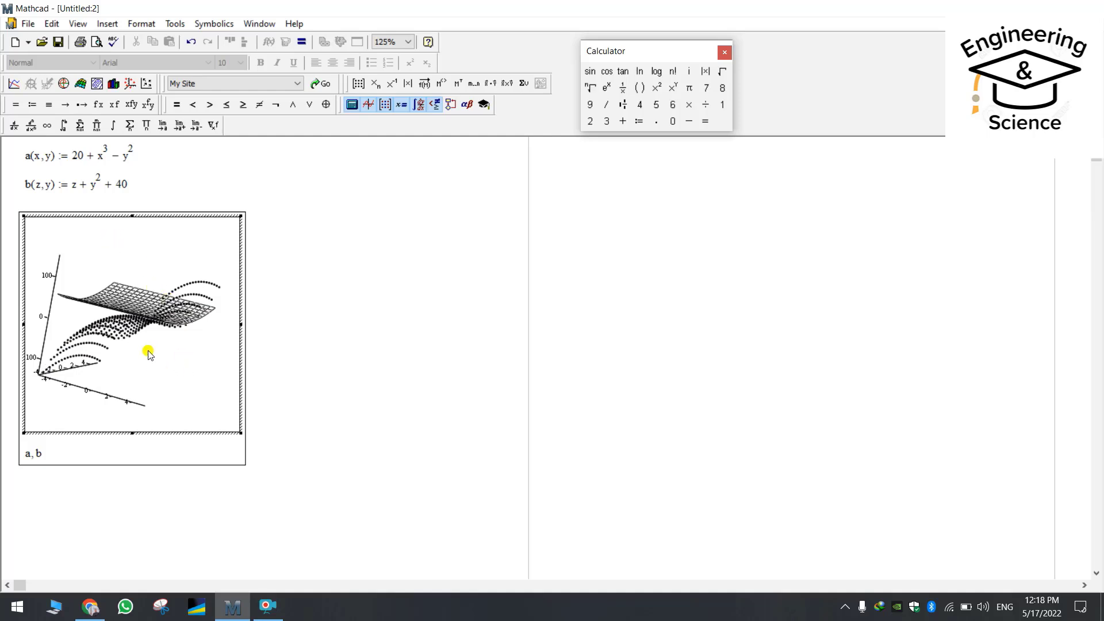
# Step: Give the 3D plot the title 'title' positioned above the graph
pyautogui.doubleClick(144, 331)
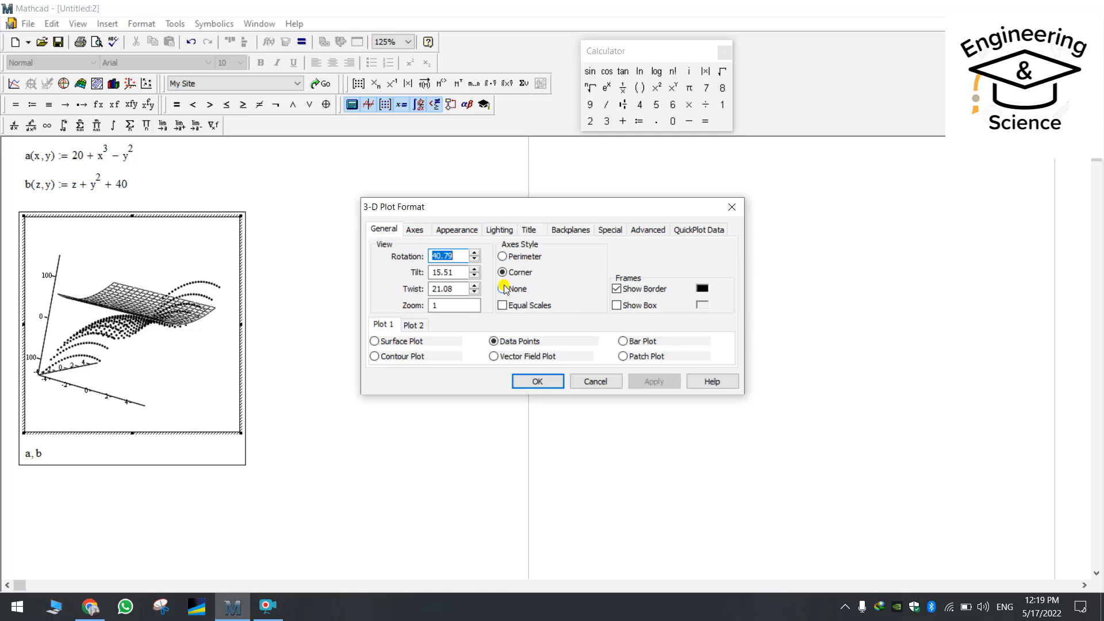
pyautogui.click(529, 230)
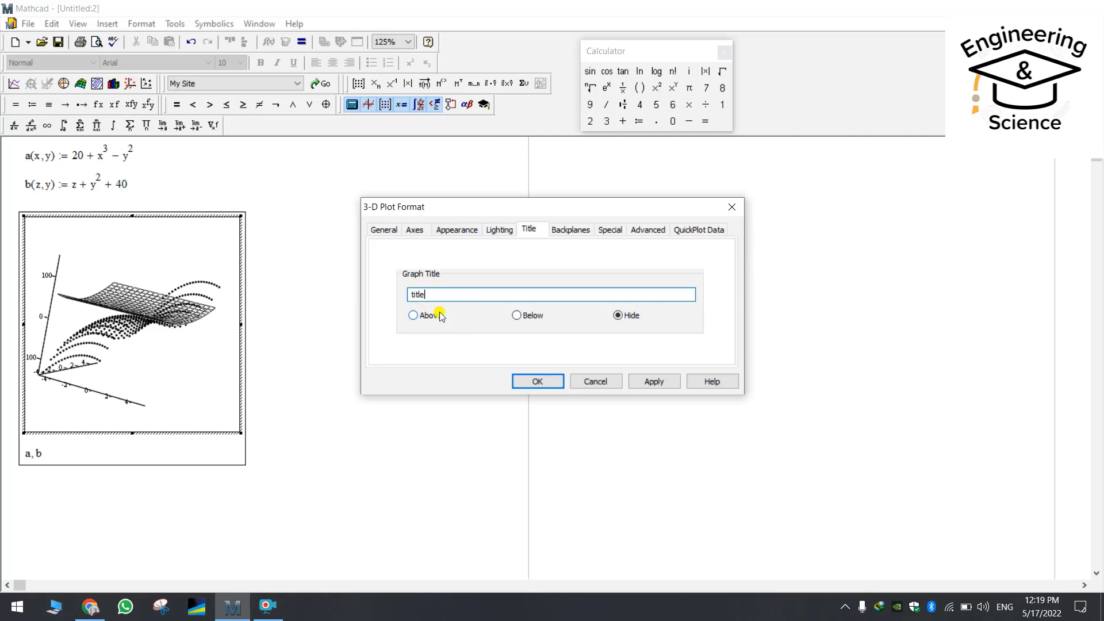
pyautogui.click(440, 315)
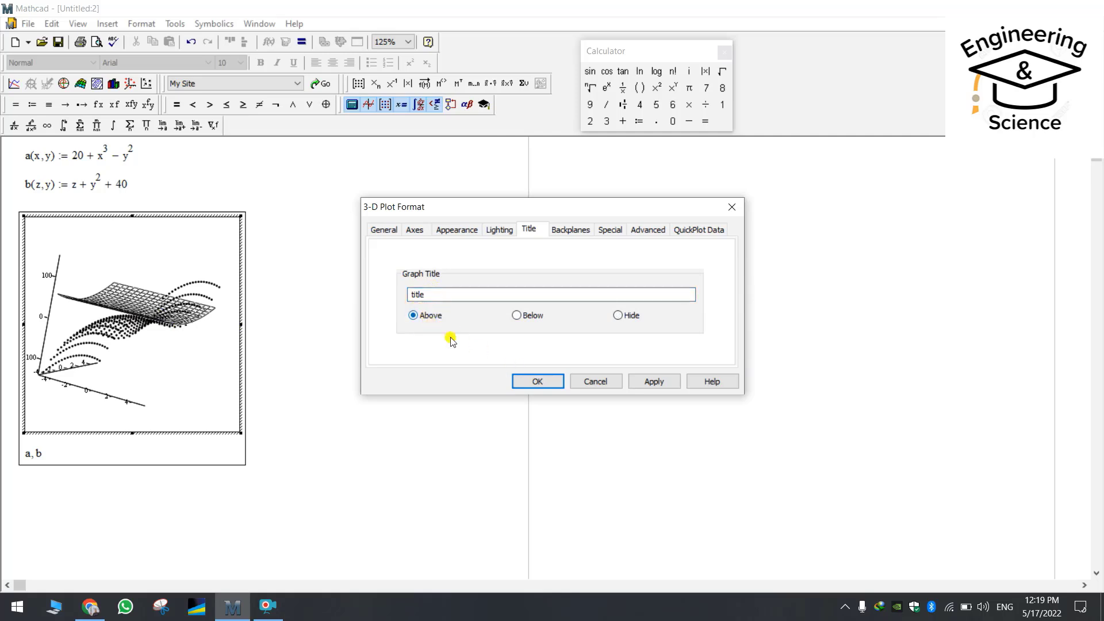
pyautogui.click(650, 382)
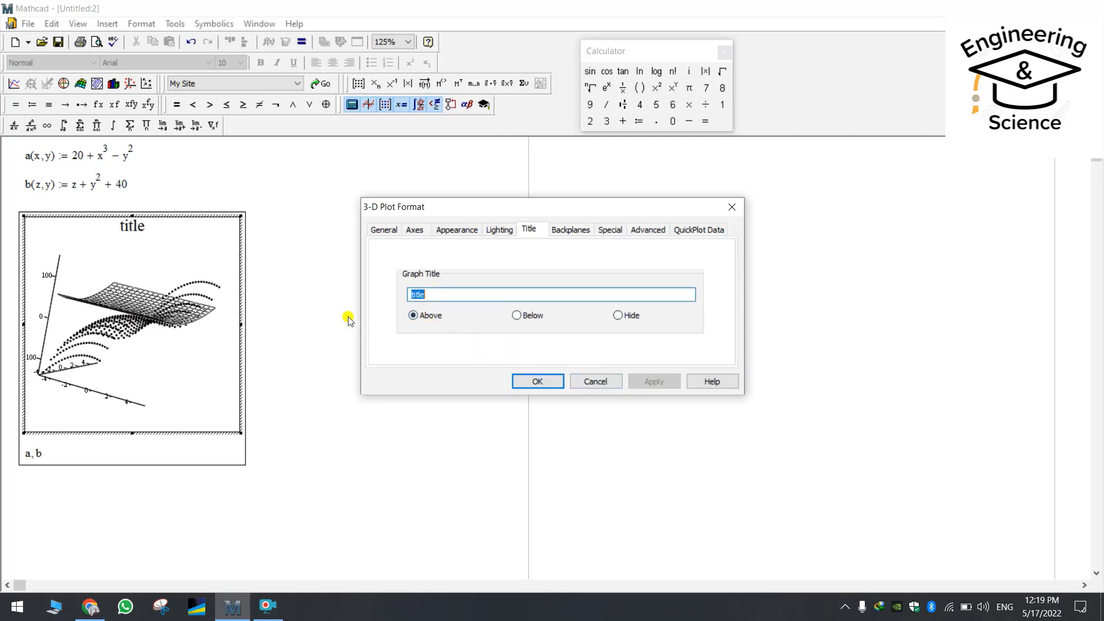
pyautogui.click(526, 383)
# Step: Reopen the plot's format settings at the Appearance options
pyautogui.doubleClick(209, 290)
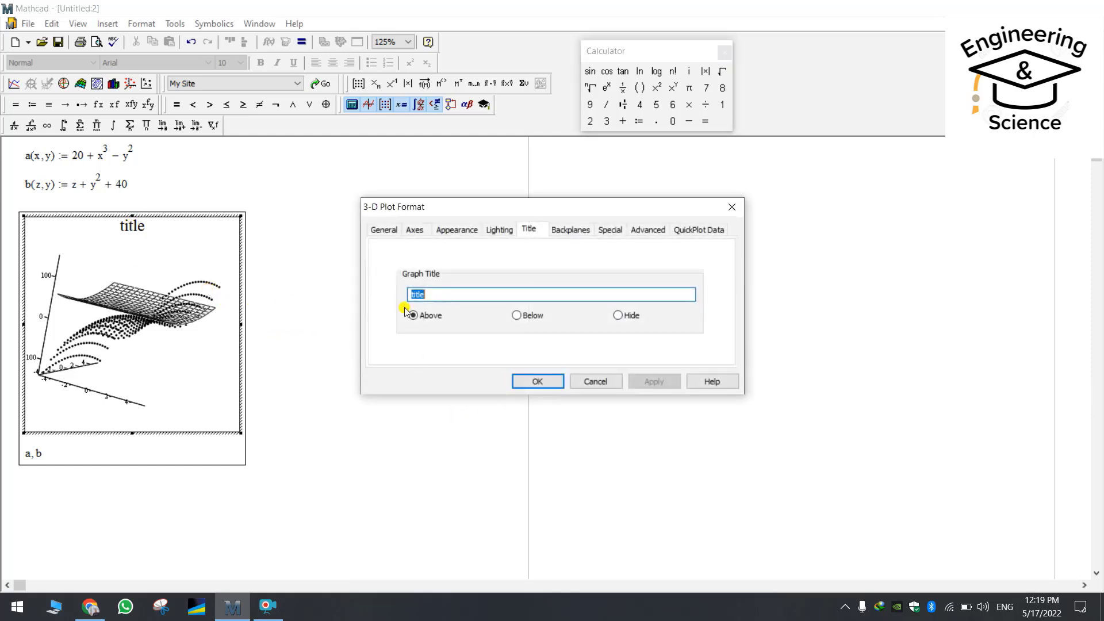
pyautogui.click(410, 232)
pyautogui.click(460, 232)
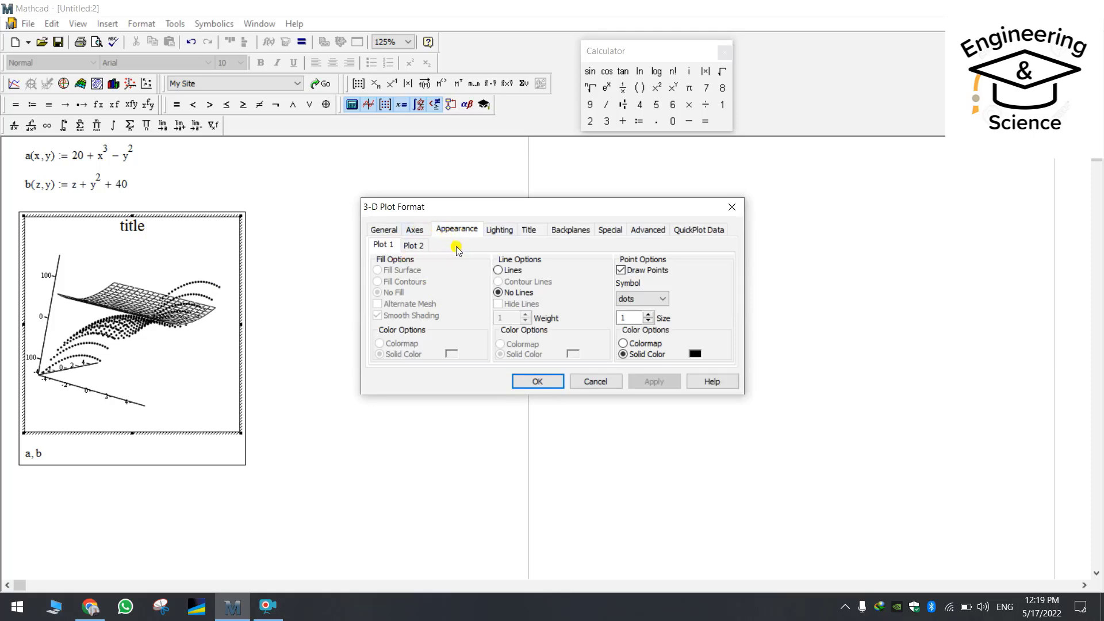
# Step: Set Plot 2's wireframe line weight to 2.1 and apply it to the plot
pyautogui.click(409, 247)
pyautogui.click(380, 247)
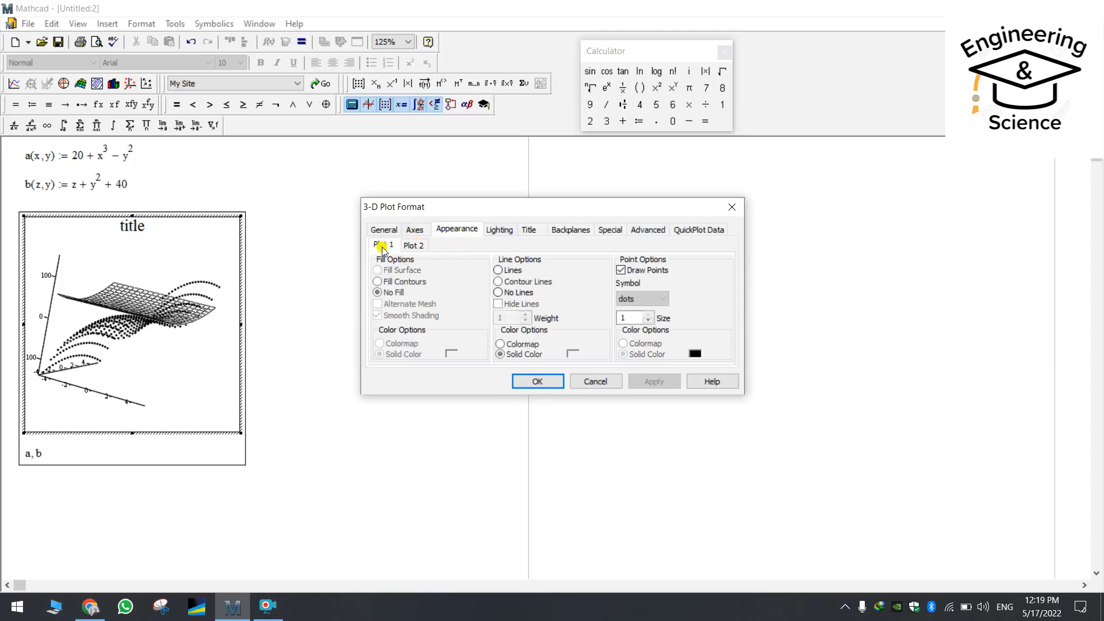
pyautogui.click(416, 245)
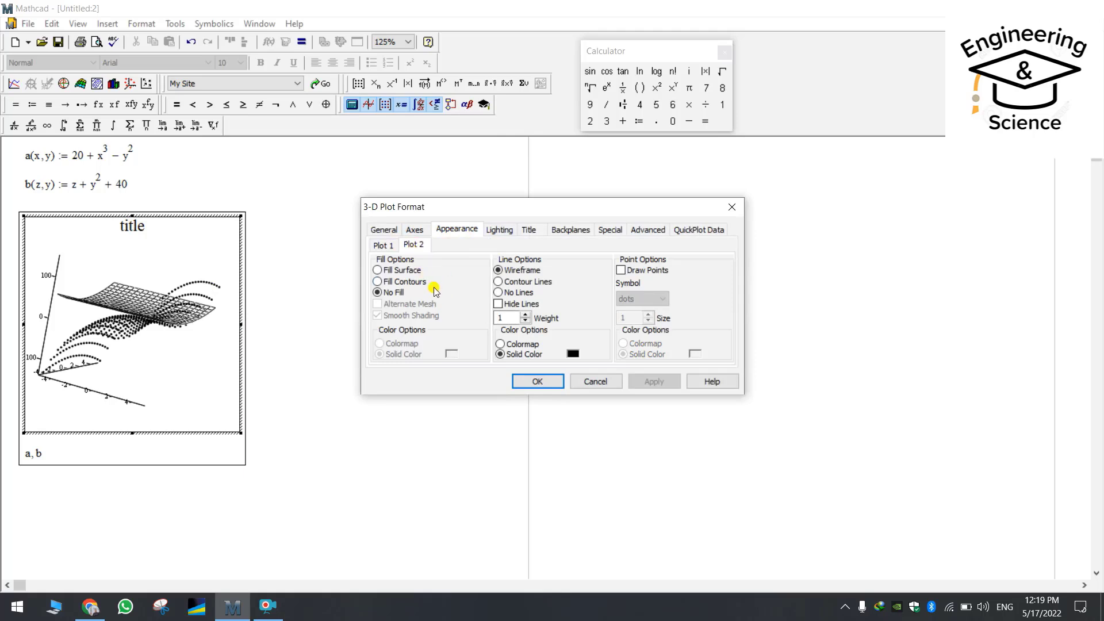
pyautogui.click(526, 314)
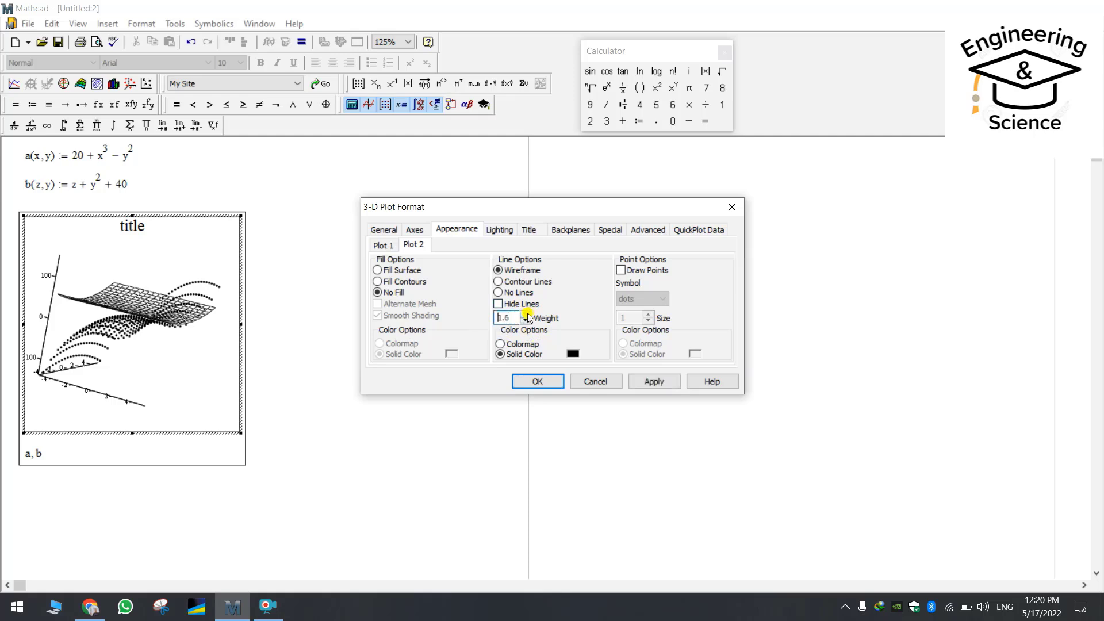
pyautogui.click(650, 381)
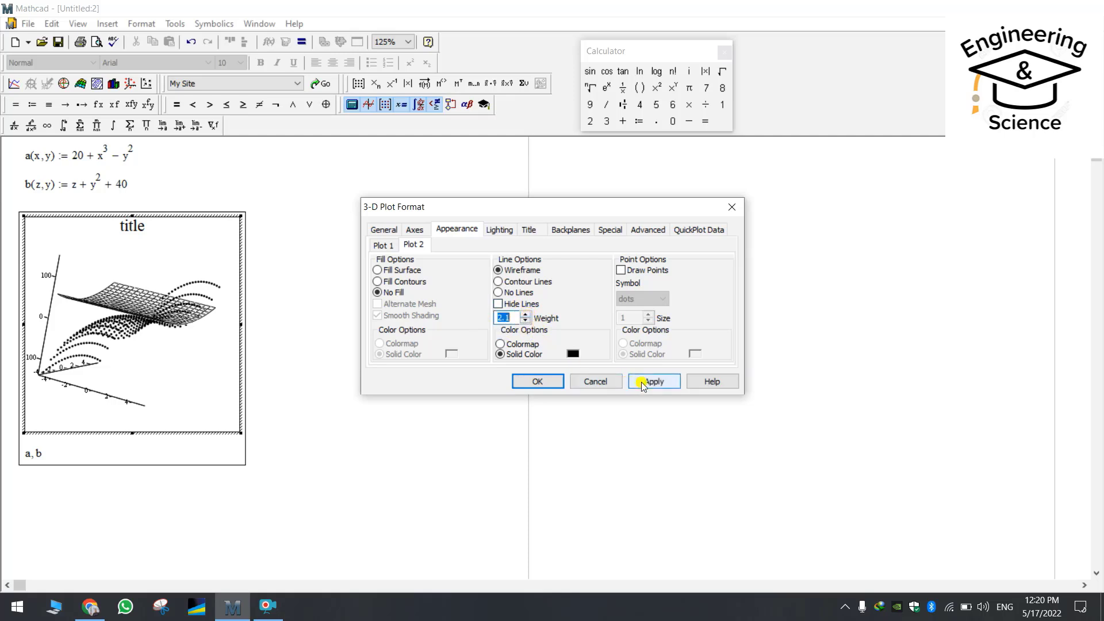
pyautogui.click(558, 384)
pyautogui.moveTo(159, 448); pyautogui.dragTo(156, 298)
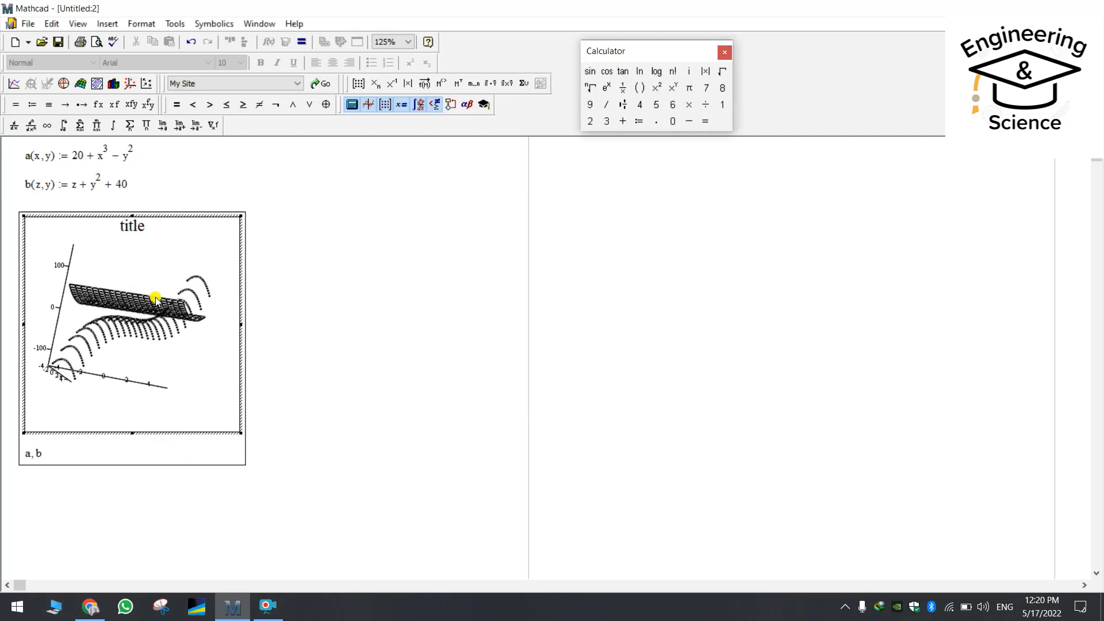
# Step: Switch Plot 1 to Lines with a solid red colour and apply it
pyautogui.doubleClick(155, 298)
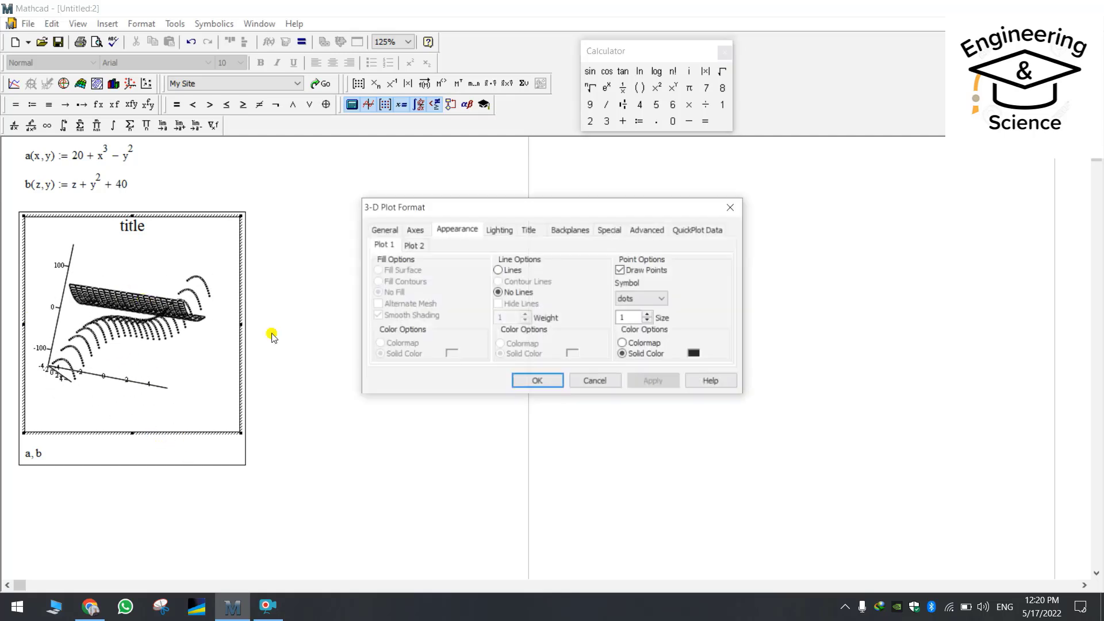
pyautogui.click(508, 272)
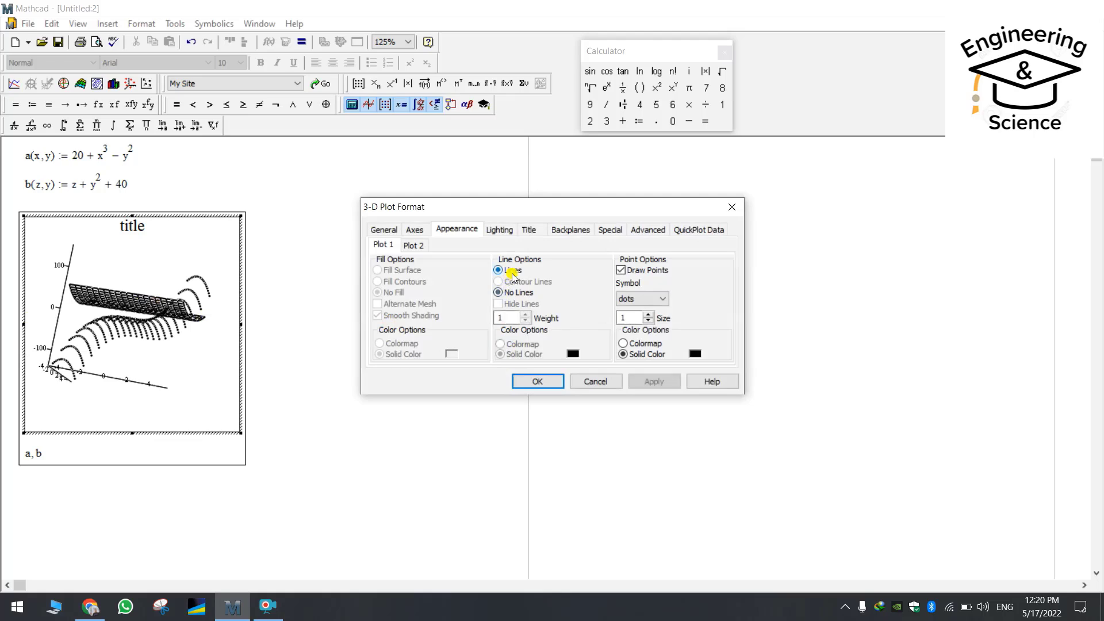
pyautogui.click(576, 355)
pyautogui.click(486, 237)
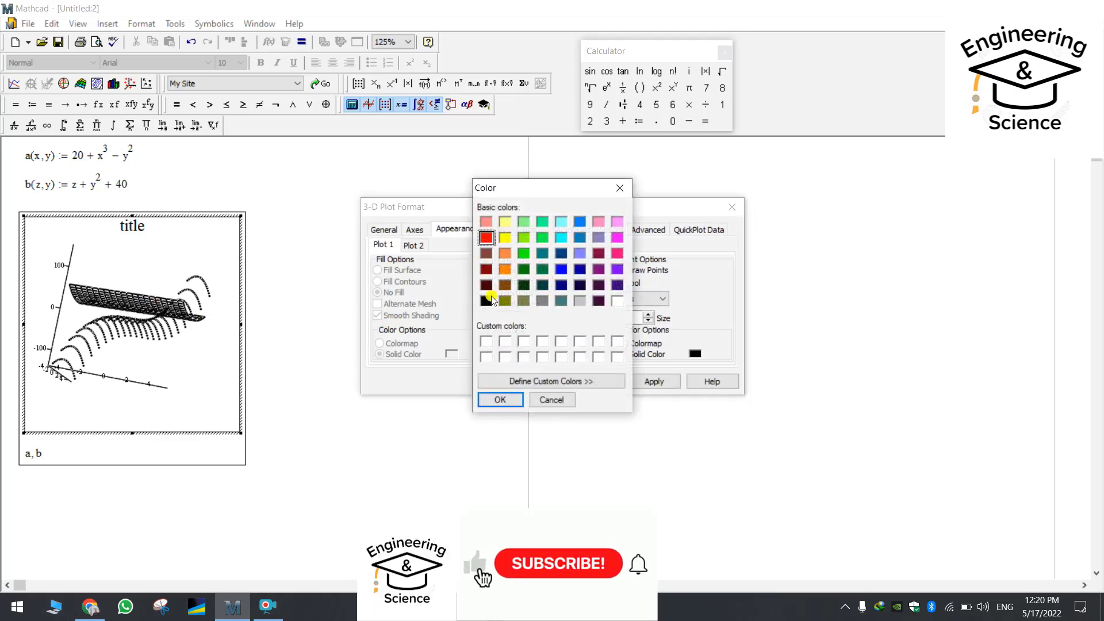
pyautogui.click(500, 400)
pyautogui.click(654, 381)
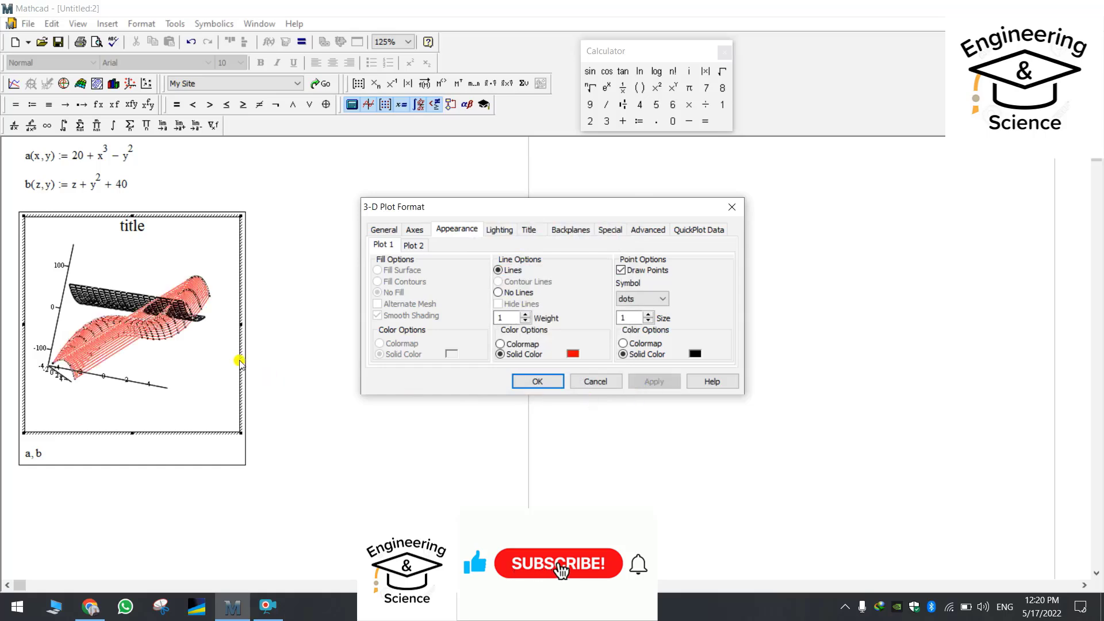
pyautogui.click(536, 379)
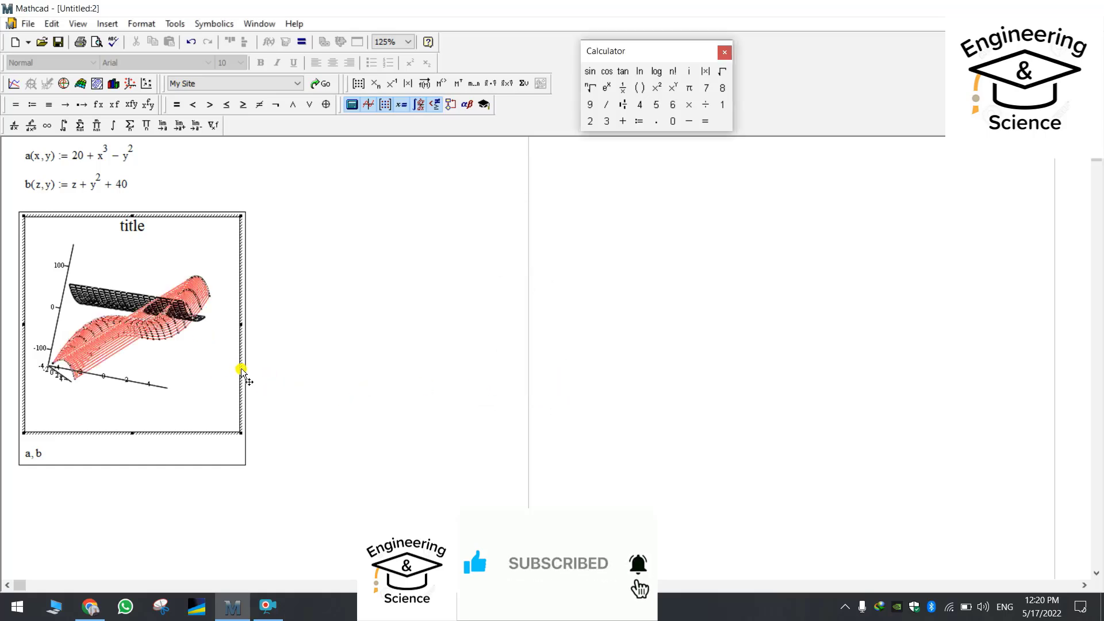
pyautogui.moveTo(240, 368); pyautogui.dragTo(175, 357)
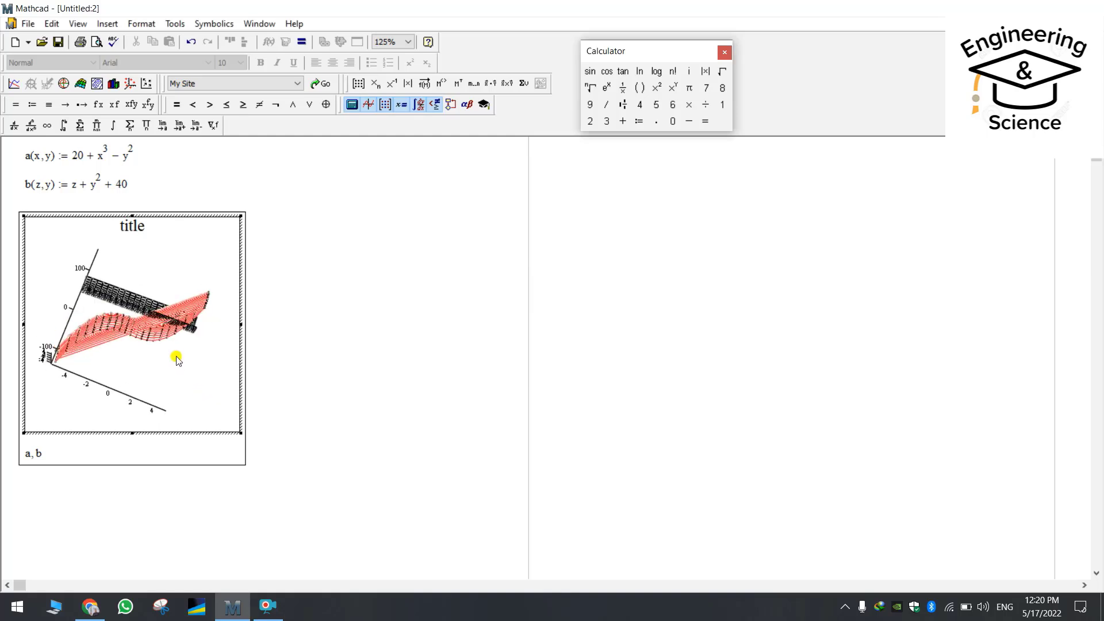
# Step: Dismiss the plot settings and try exponent 4 on x in a(x,y)
pyautogui.doubleClick(174, 357)
pyautogui.press('Return')
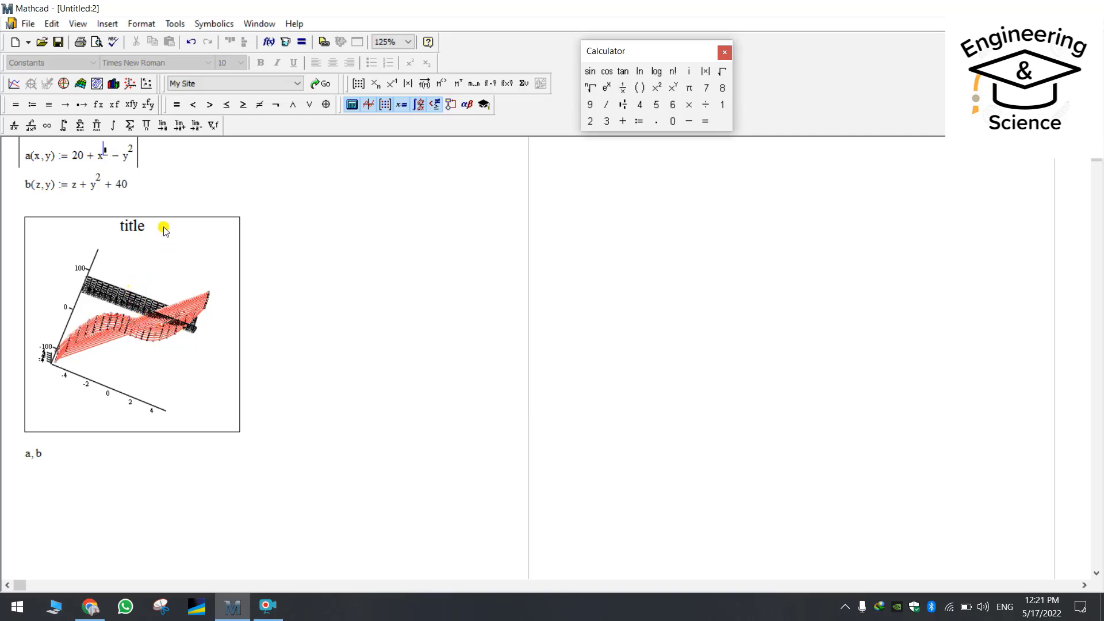
pyautogui.write('4')
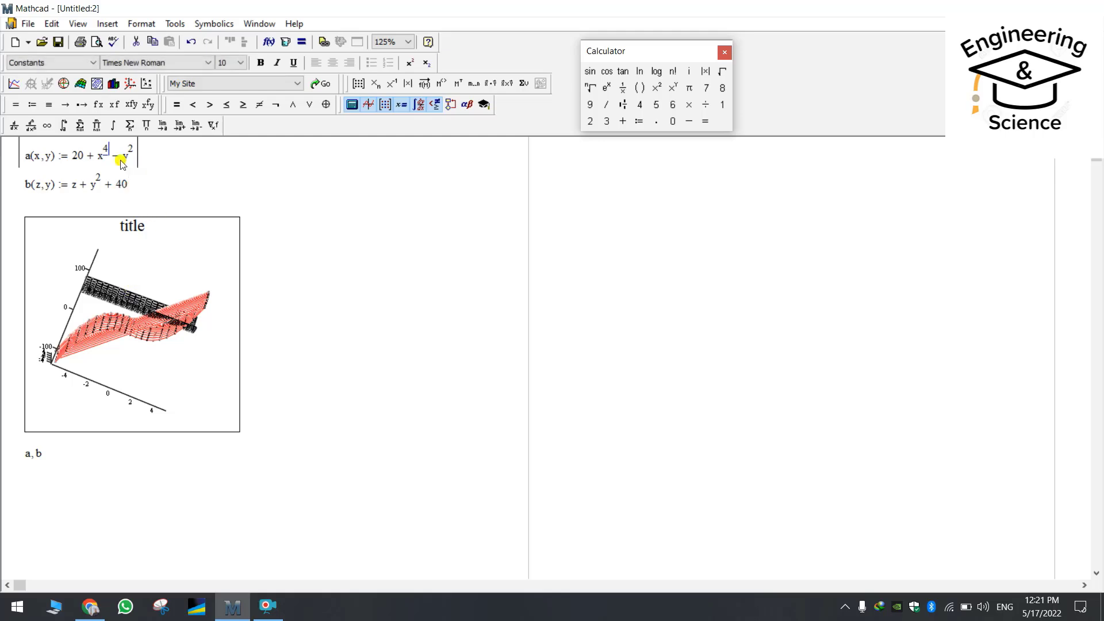
pyautogui.click(313, 382)
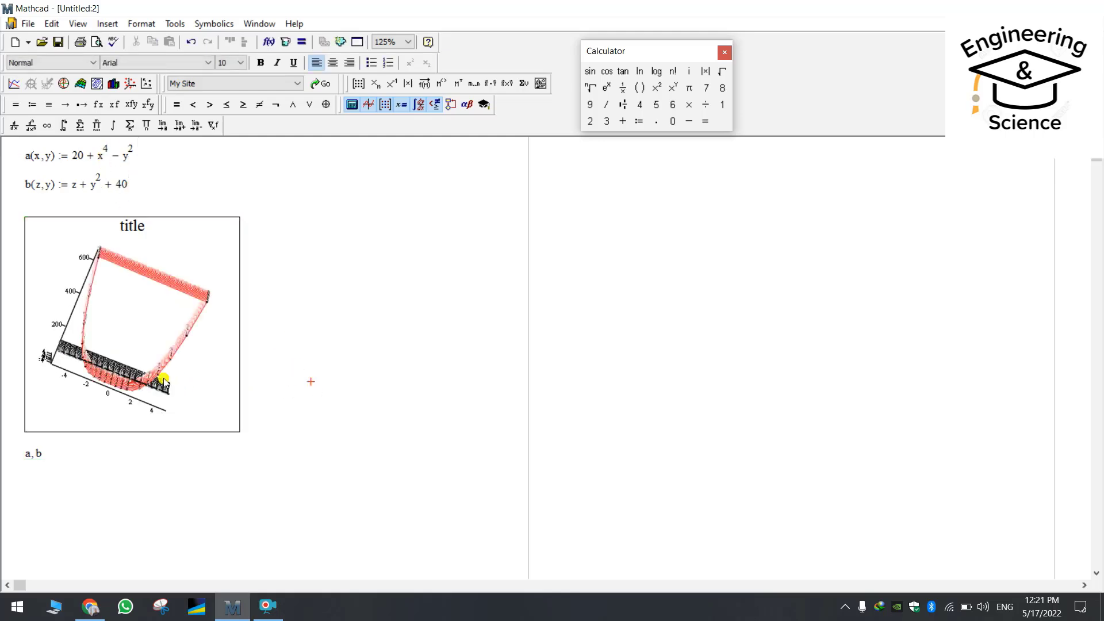
pyautogui.click(183, 326)
pyautogui.moveTo(183, 326)
pyautogui.mouseDown()
pyautogui.moveTo(113, 264)
pyautogui.moveTo(155, 357)
pyautogui.moveTo(180, 314)
pyautogui.mouseUp()
# Step: Set x's exponent back to 2 and rotate to view the updated red surface
pyautogui.click(107, 156)
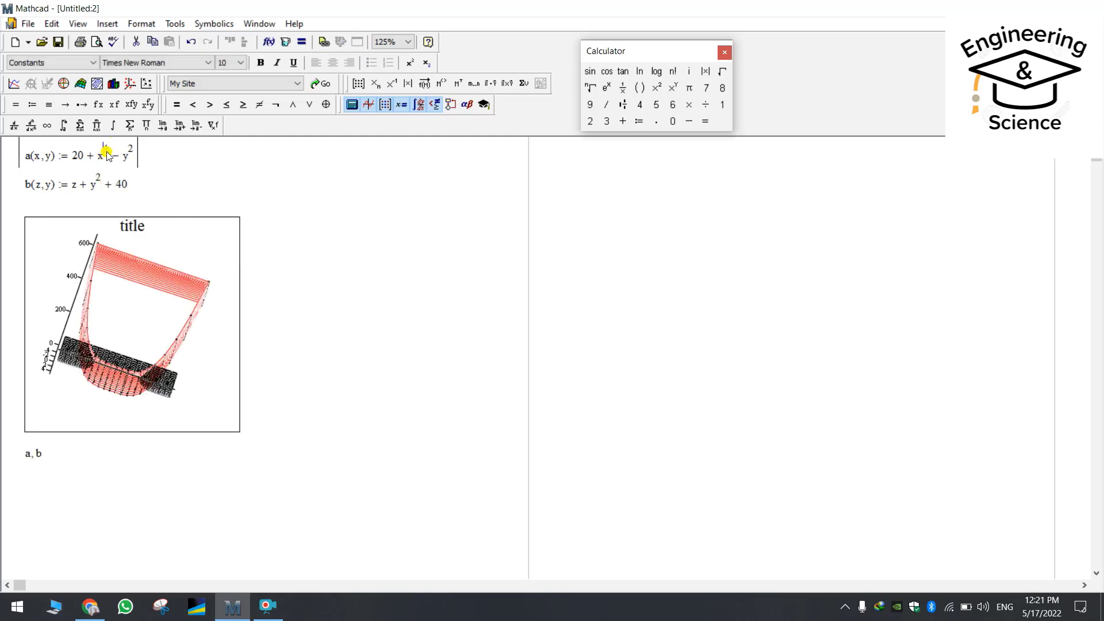
pyautogui.write('2')
pyautogui.click(332, 287)
pyautogui.click(168, 353)
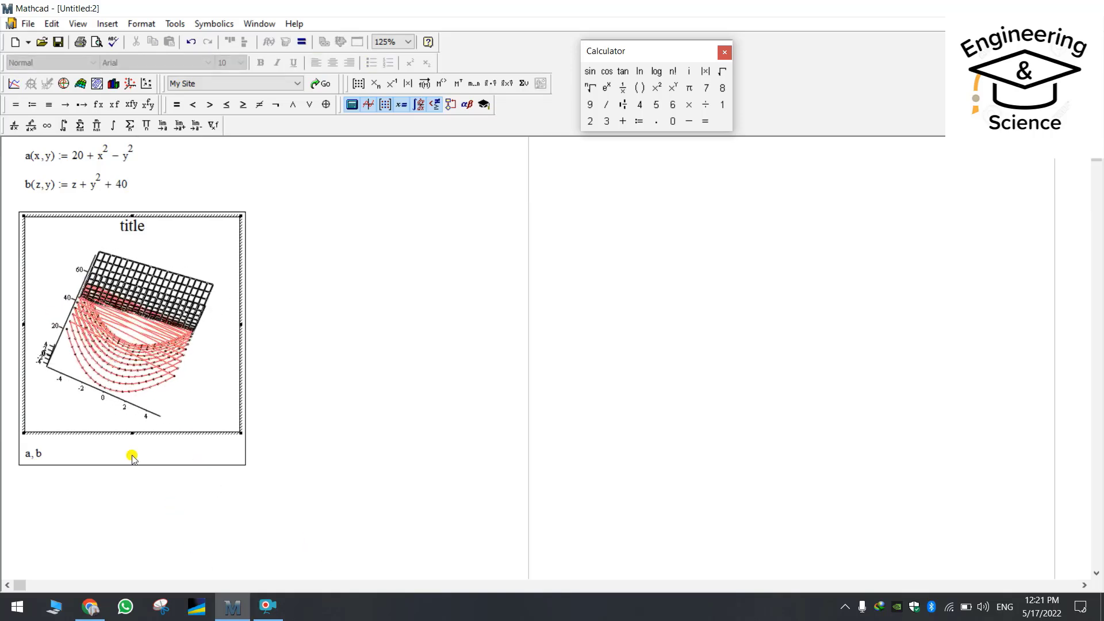
pyautogui.moveTo(131, 454); pyautogui.dragTo(314, 406)
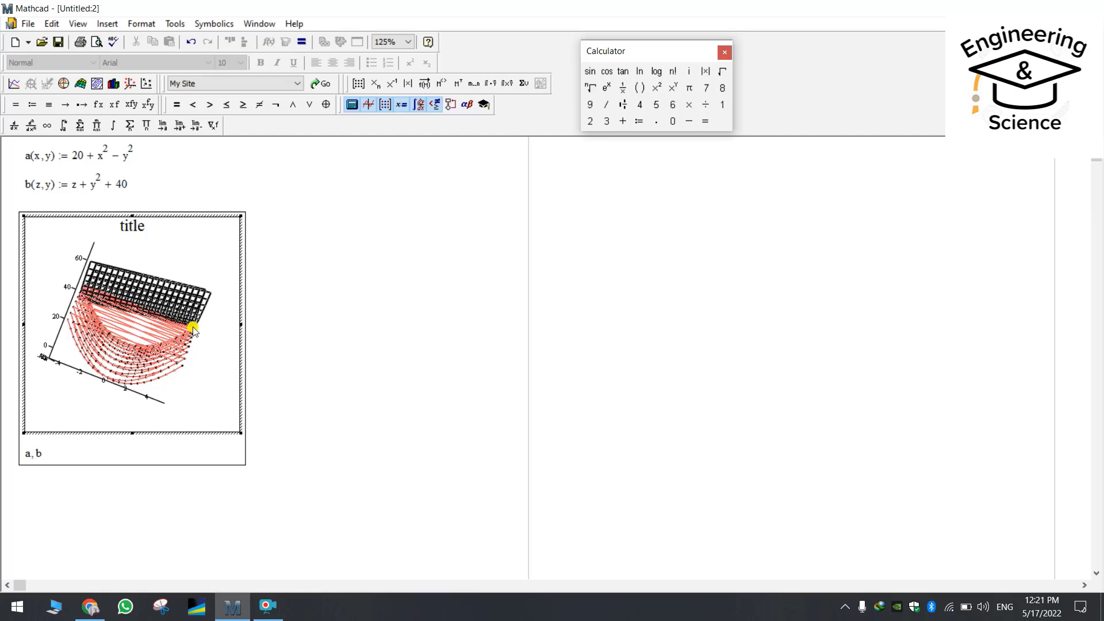